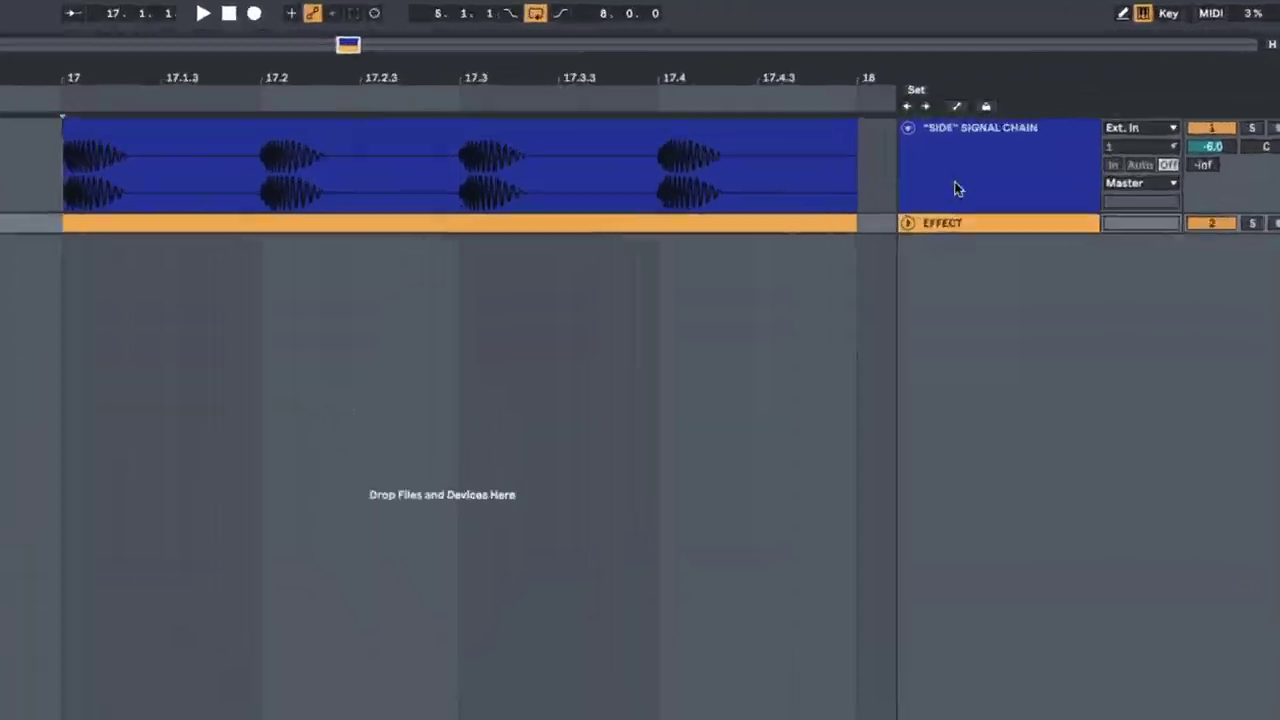
# Select the "SIDE" SIGNAL CHAIN track and add another audio effect after its EQ.
pyautogui.click(955, 188)
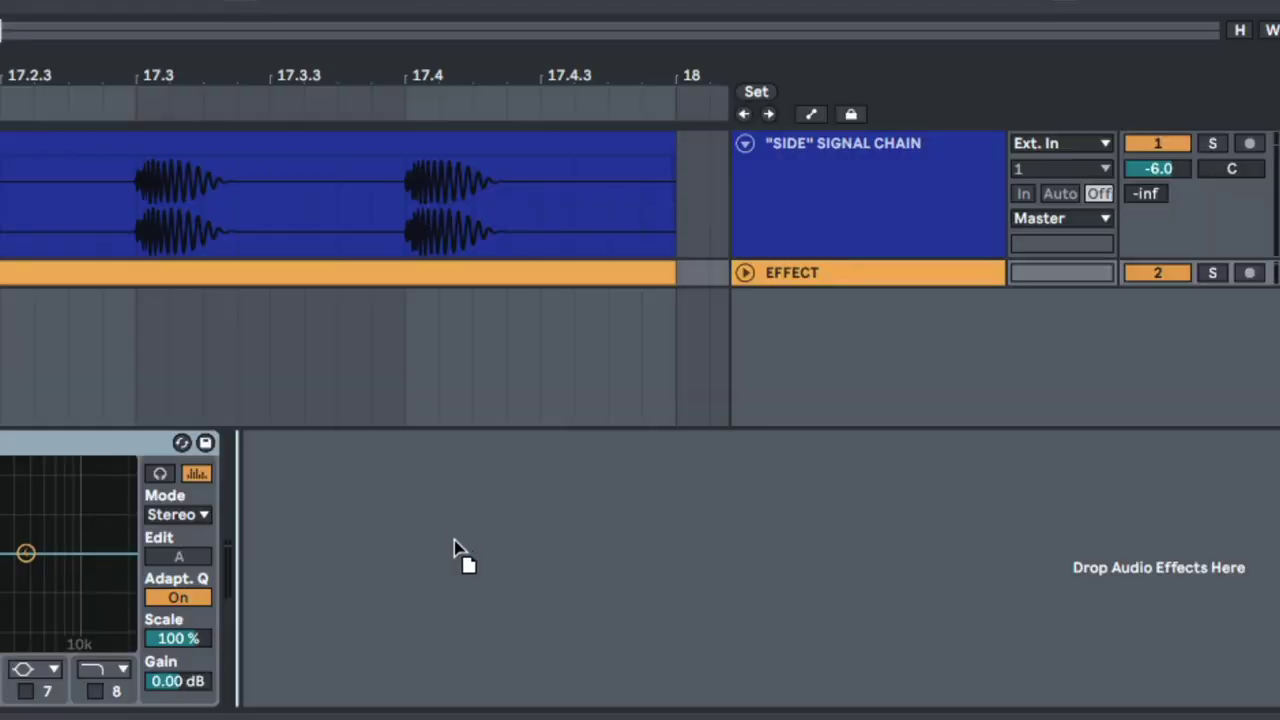
pyautogui.moveTo(457, 551); pyautogui.dragTo(307, 455)
pyautogui.click(272, 443)
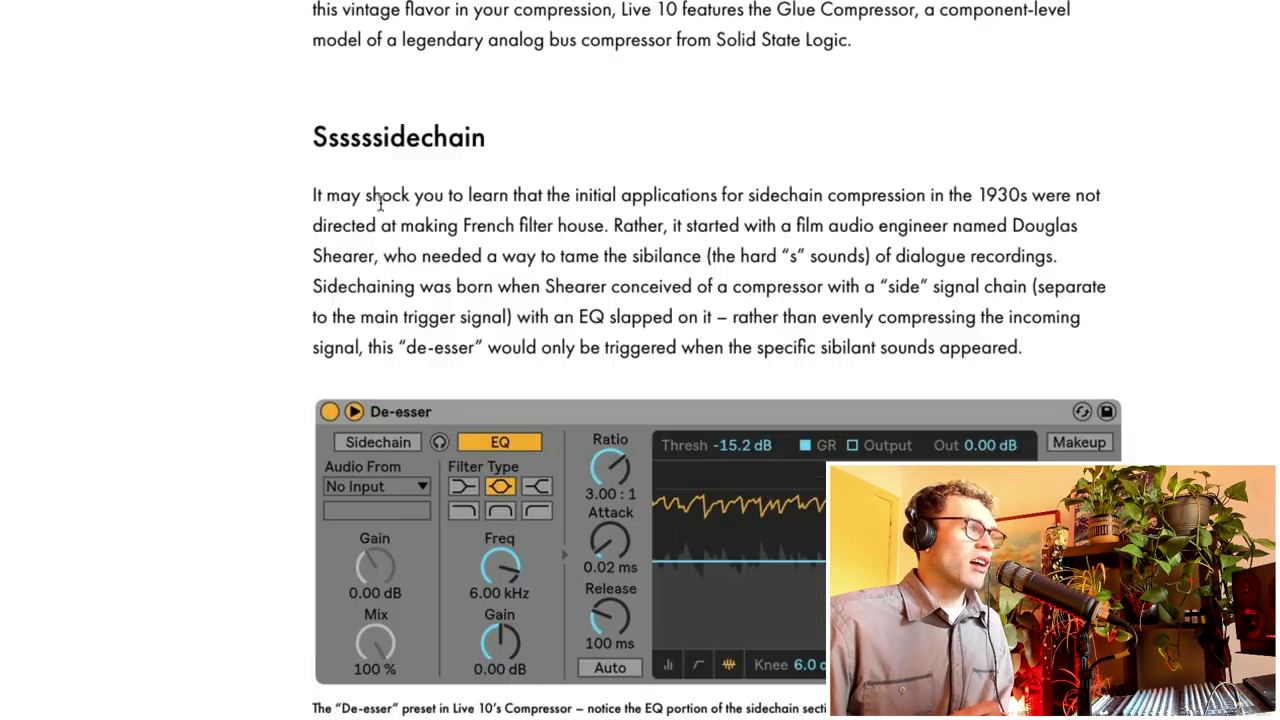
# In the web article, read the Ssssssidechain section and highlight its passages on the 1930s origin of sidechain compression.
pyautogui.moveTo(374, 280); pyautogui.dragTo(915, 280)
pyautogui.moveTo(1124, 195); pyautogui.dragTo(1089, 246)
pyautogui.click(1077, 246)
pyautogui.scroll(-2, 960, 168)
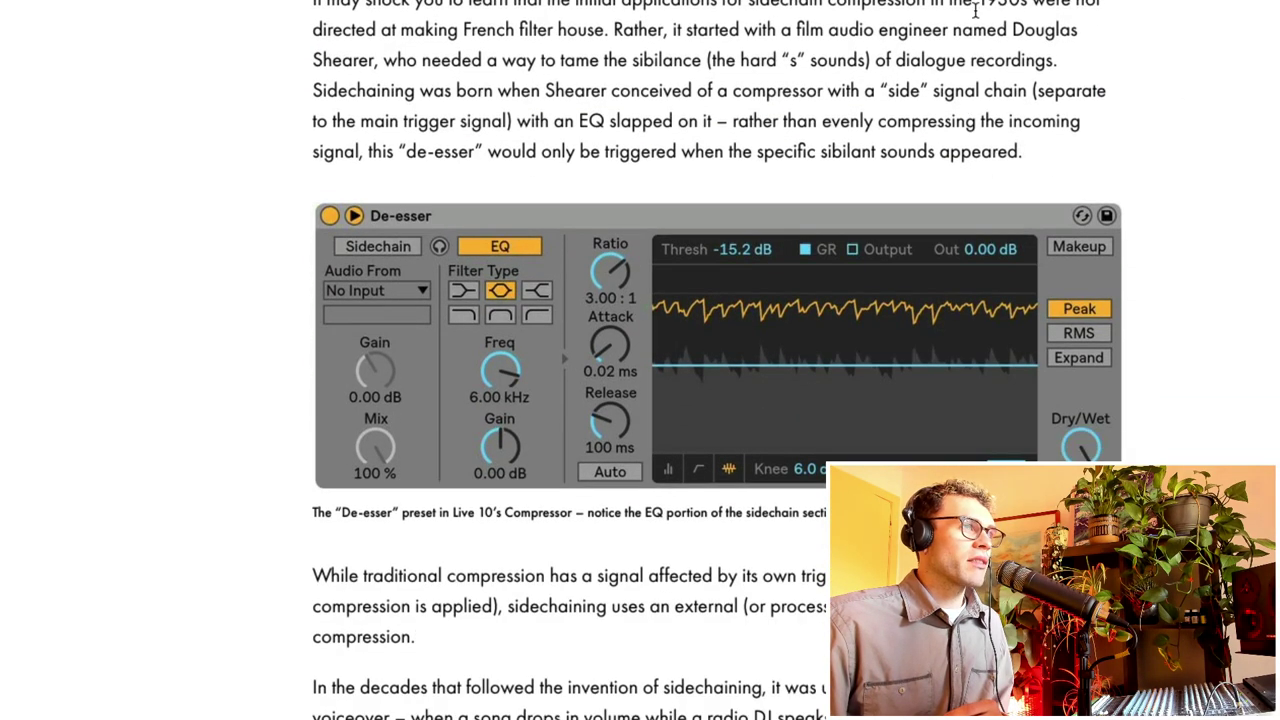
pyautogui.scroll(2, 970, 97)
pyautogui.scroll(-1, 1123, 161)
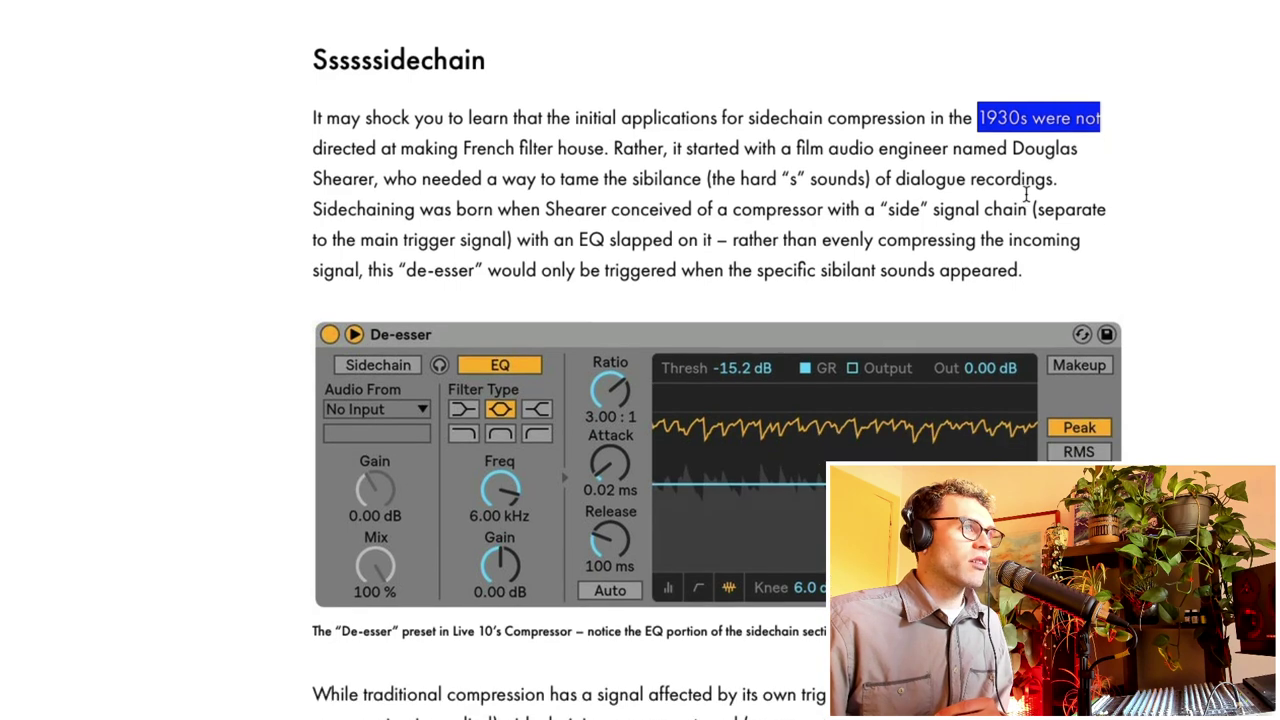
pyautogui.moveTo(1022, 144); pyautogui.dragTo(376, 170)
pyautogui.click(786, 146)
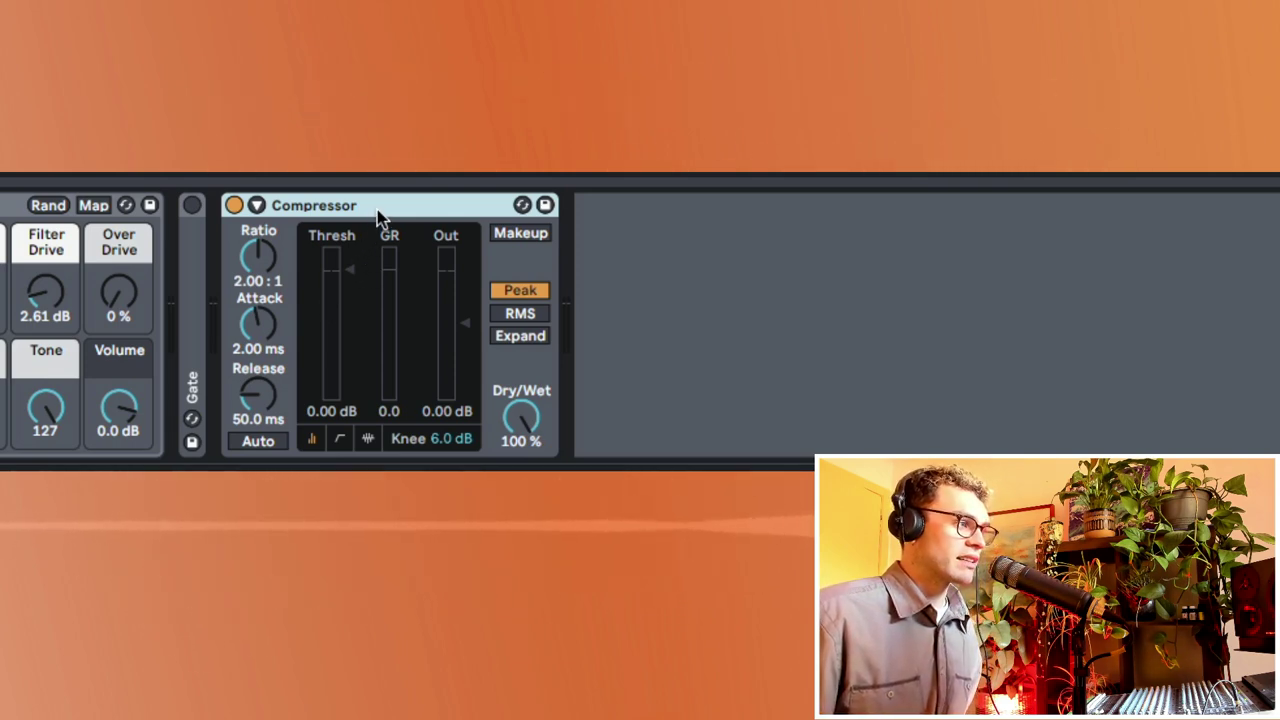
# Group the Compressor into an Audio Effect Rack and create a second, empty chain in it.
pyautogui.hotkey('ctrl', 'g')
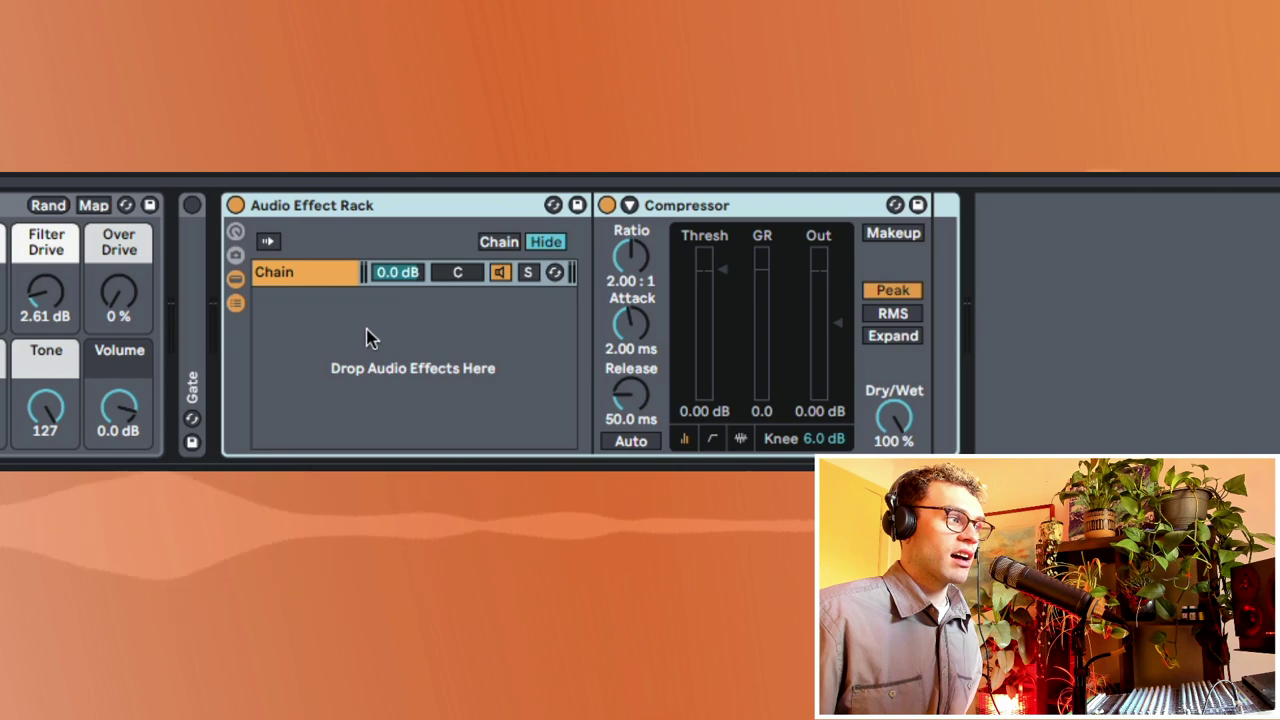
pyautogui.rightClick(356, 328)
pyautogui.click(395, 371)
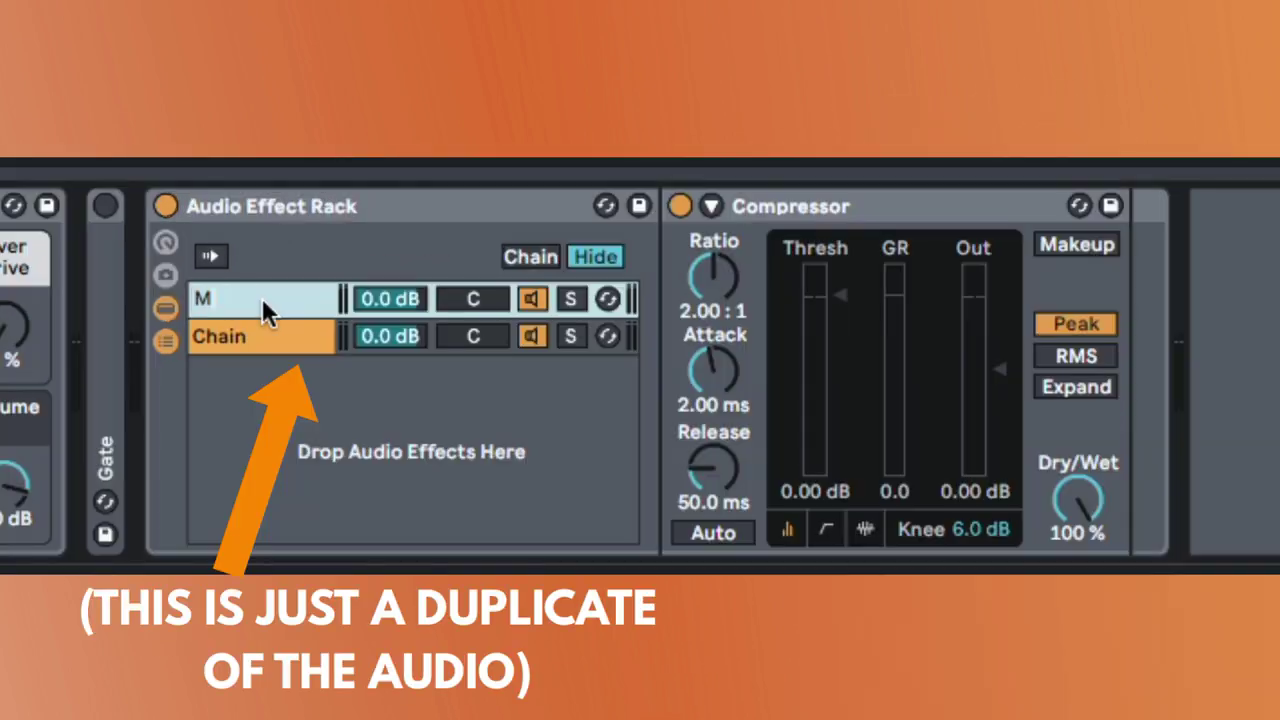
# Name the rack's first chain Main and its second chain Side.
pyautogui.write('ain')
pyautogui.click(305, 304)
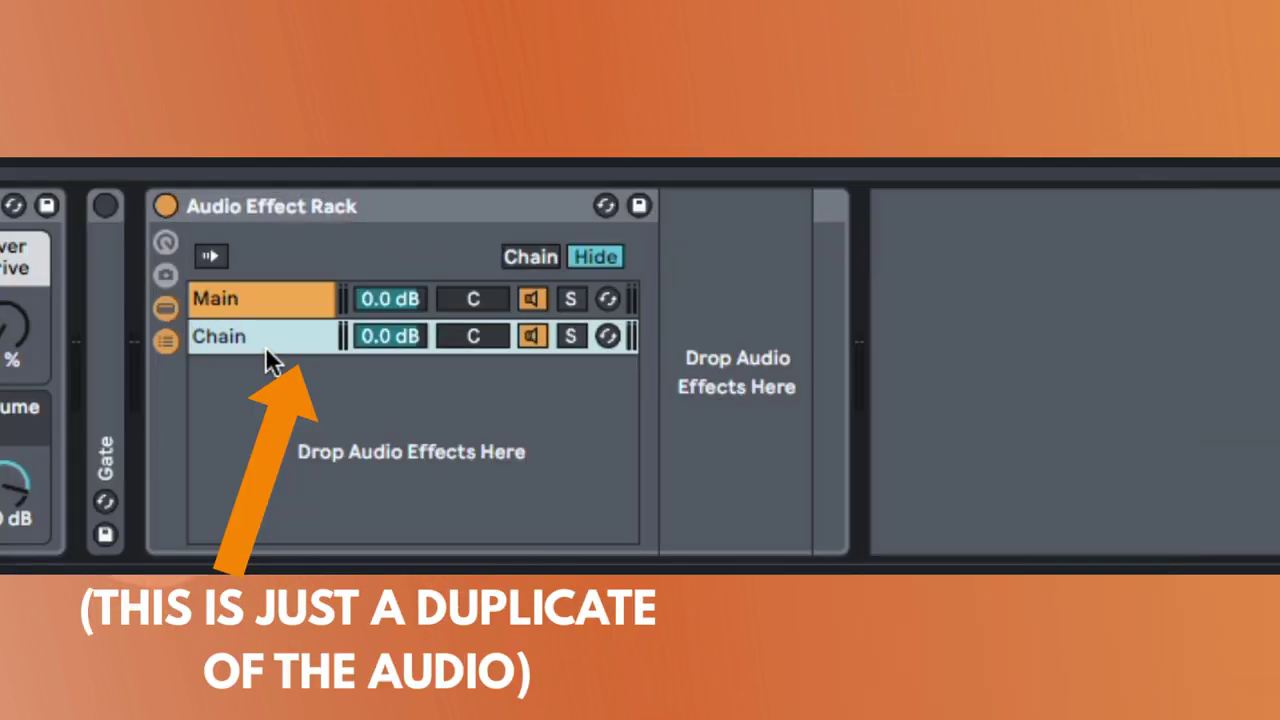
pyautogui.hotkey('ctrl', 'r')
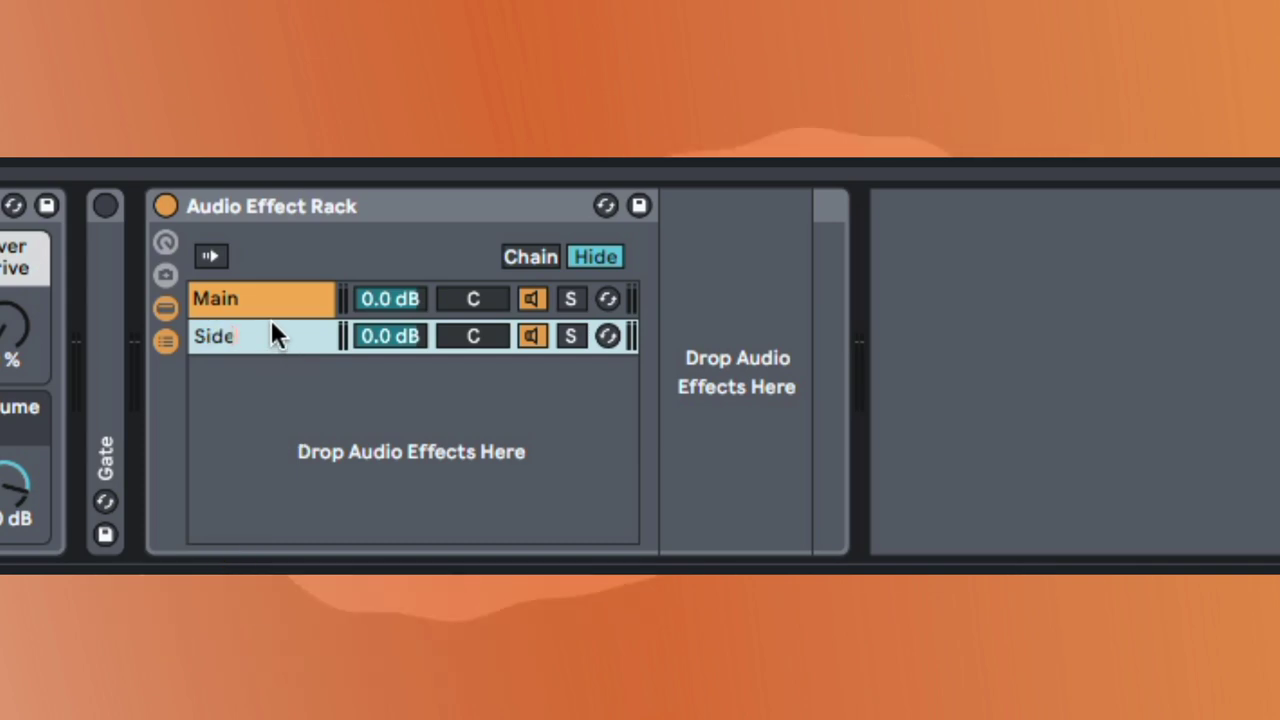
# Select the Side chain and add an EQ Eight to it.
pyautogui.click(273, 310)
pyautogui.click(274, 331)
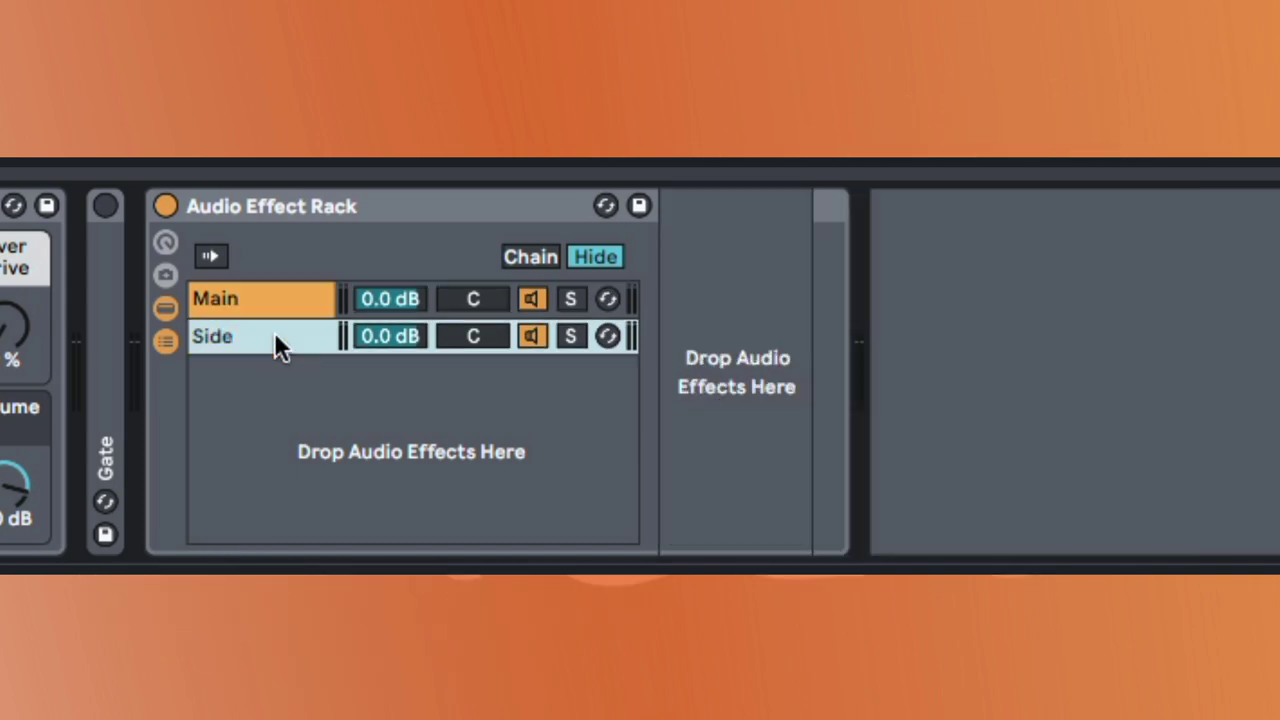
pyautogui.click(692, 265)
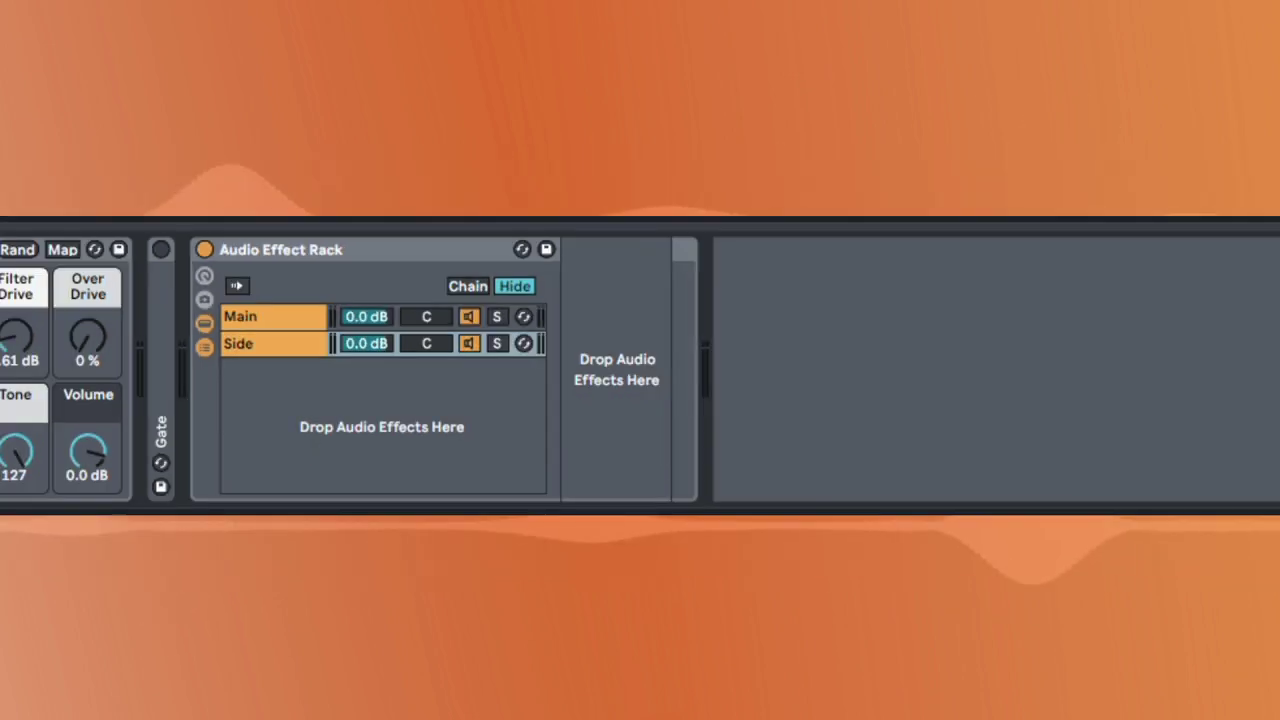
pyautogui.moveTo(749, 170); pyautogui.dragTo(745, 260)
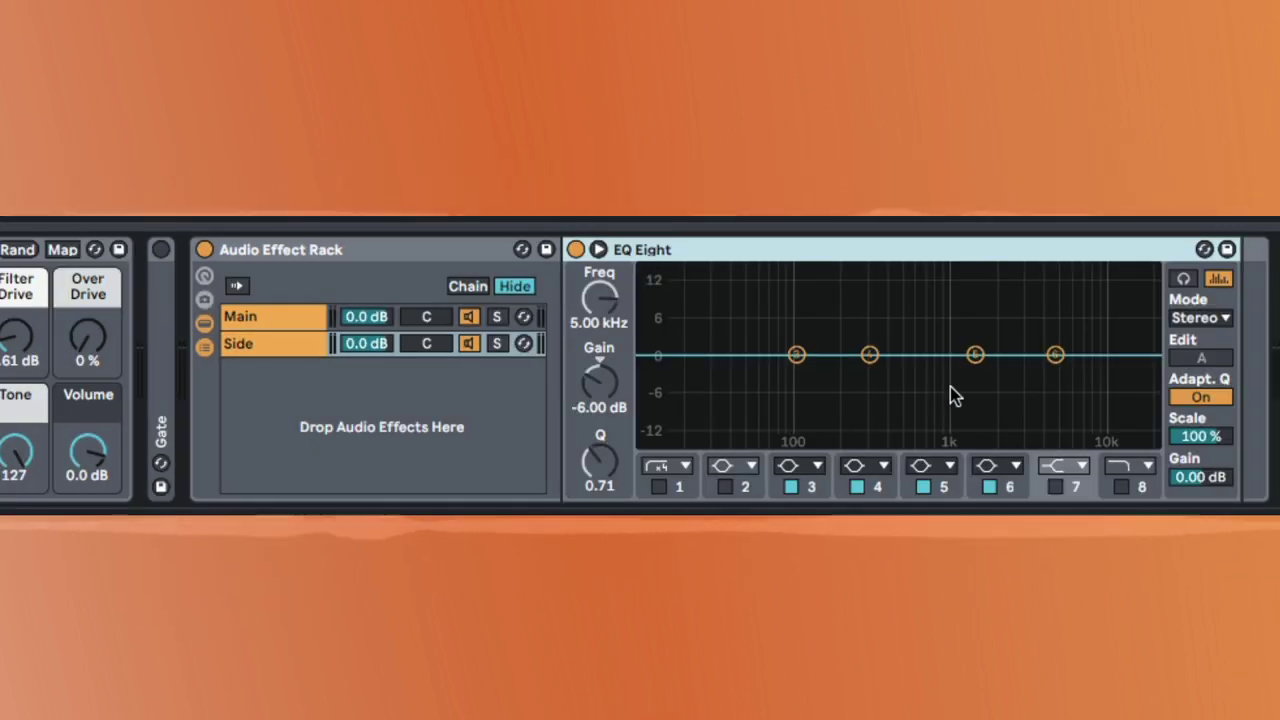
# Isolate a narrow range on the Side chain's EQ by raising the band 1 low cut and setting the band 8 high cut to 2.72 kHz with Q 1.43.
pyautogui.click(659, 487)
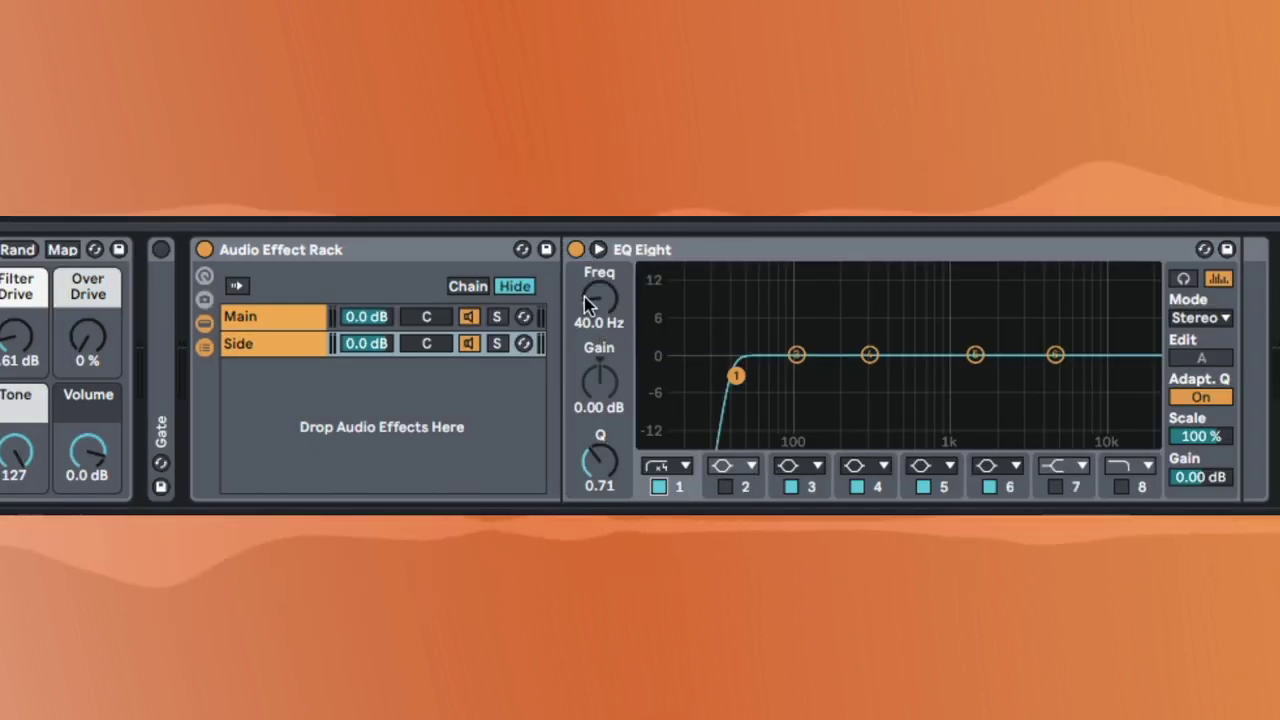
pyautogui.moveTo(598, 297); pyautogui.dragTo(598, 227)
pyautogui.click(1121, 487)
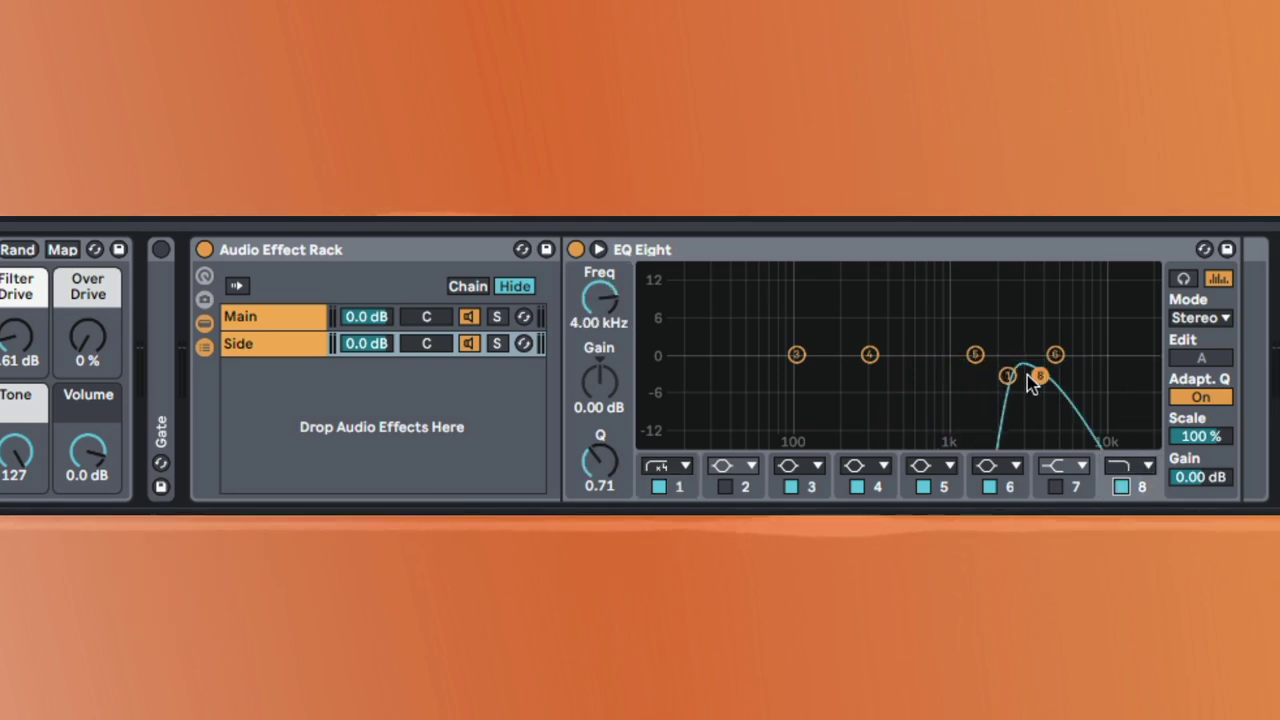
pyautogui.moveTo(1033, 383); pyautogui.dragTo(1015, 353)
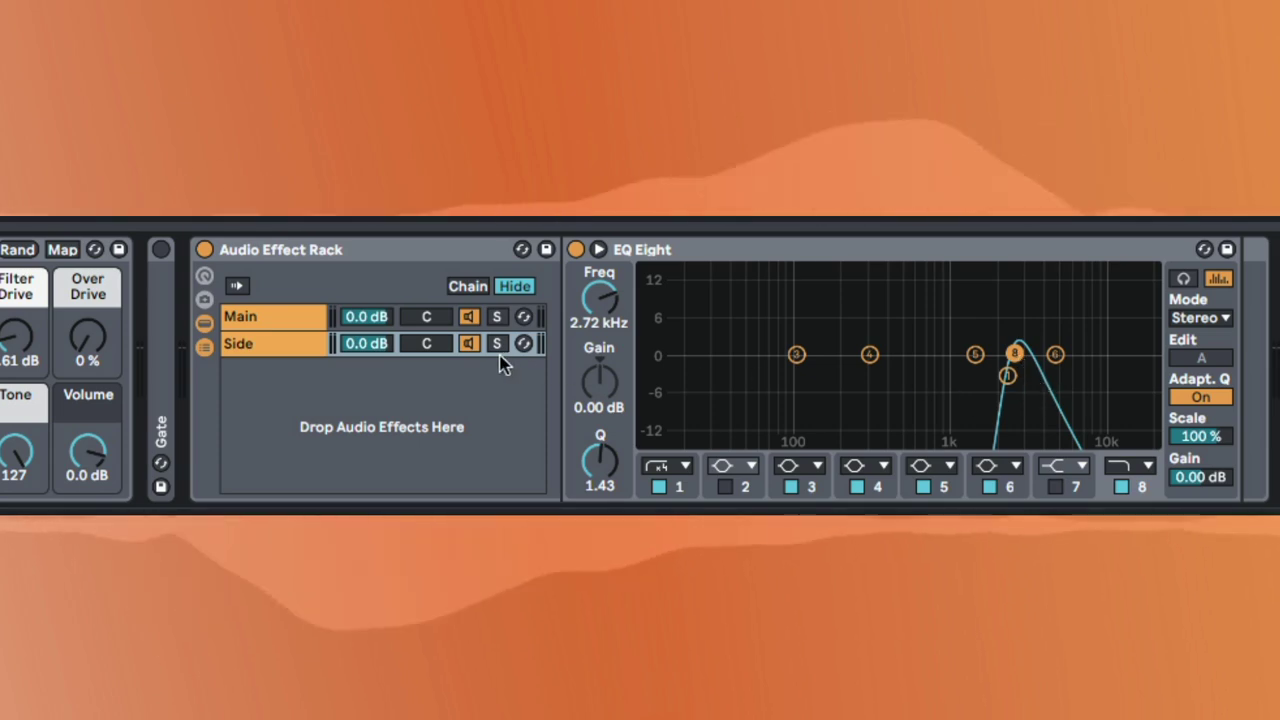
pyautogui.click(282, 346)
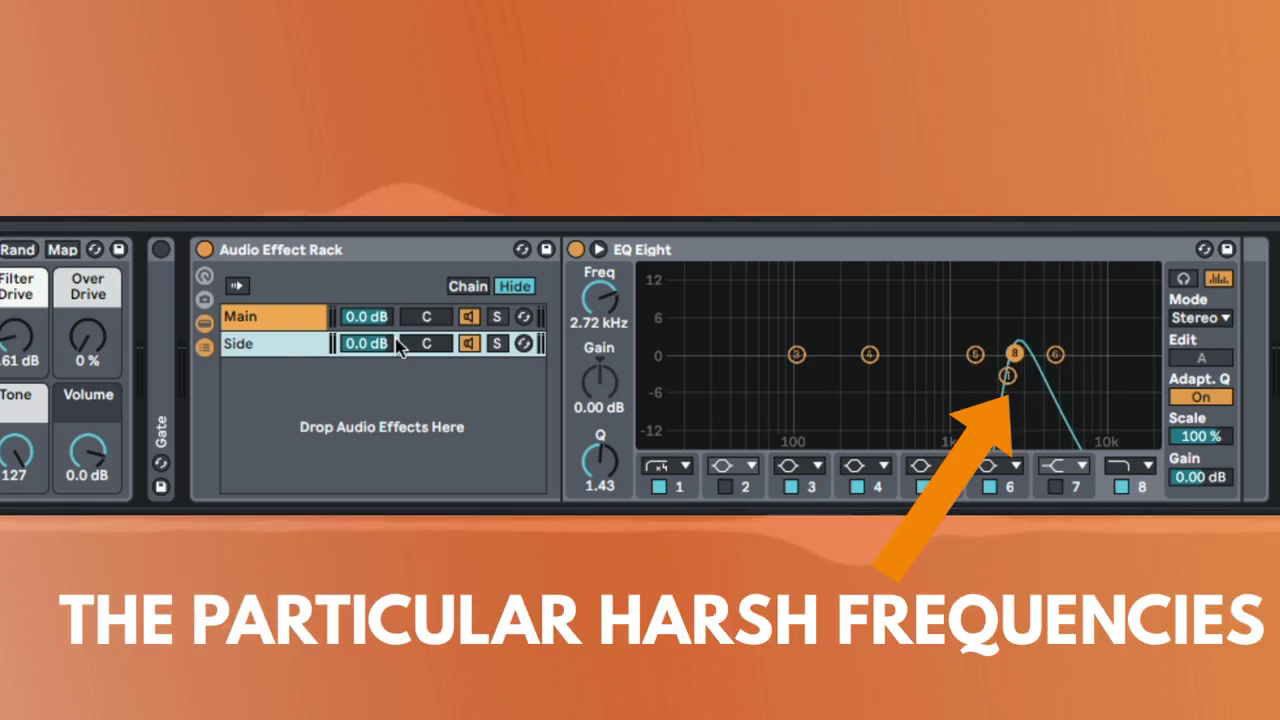
pyautogui.click(347, 343)
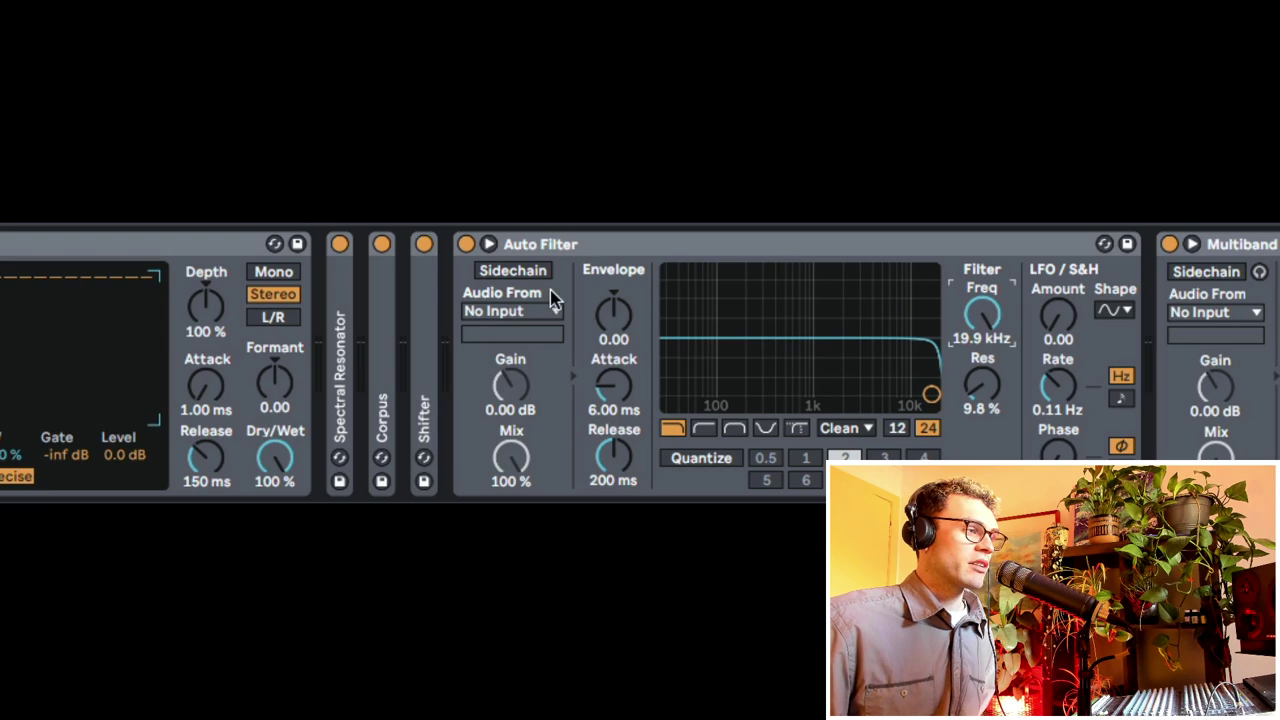
# Look through the devices that offer sidechain inputs: Auto Filter, Multiband Dynamics, Glue Compressor and Gate.
pyautogui.hscroll(10, 261, 248)
pyautogui.click(245, 248)
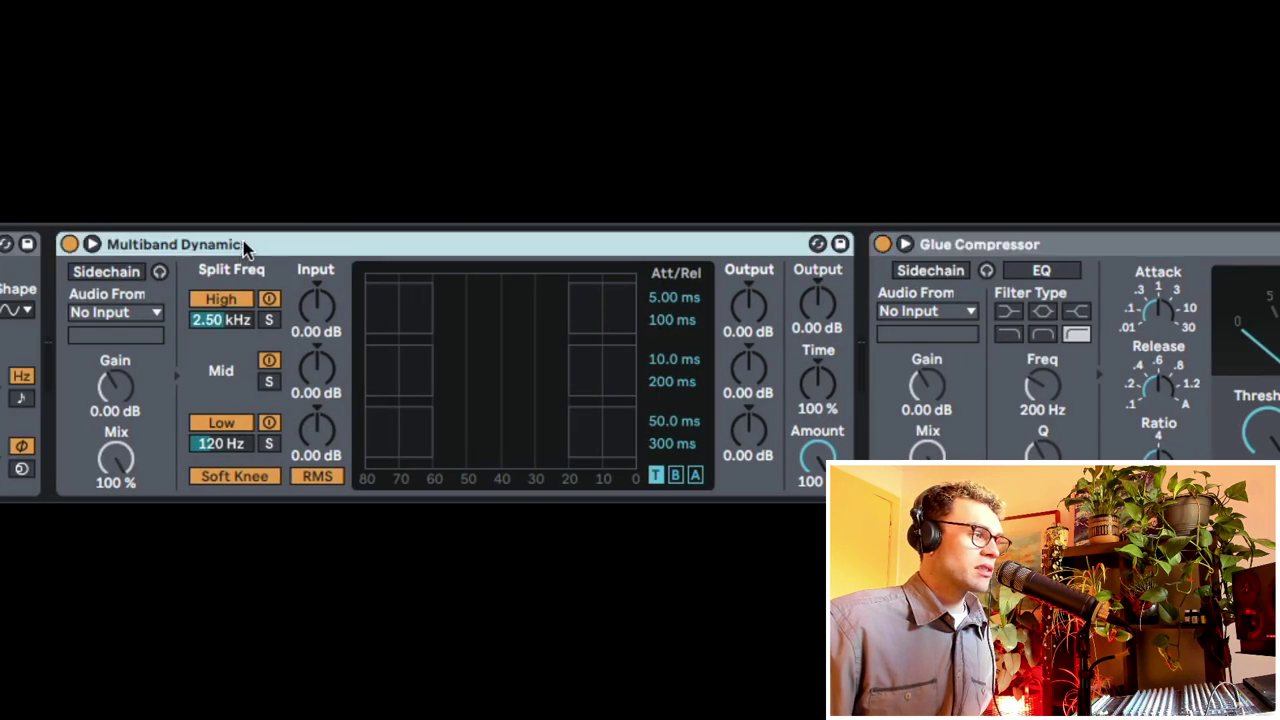
pyautogui.hscroll(10, 218, 345)
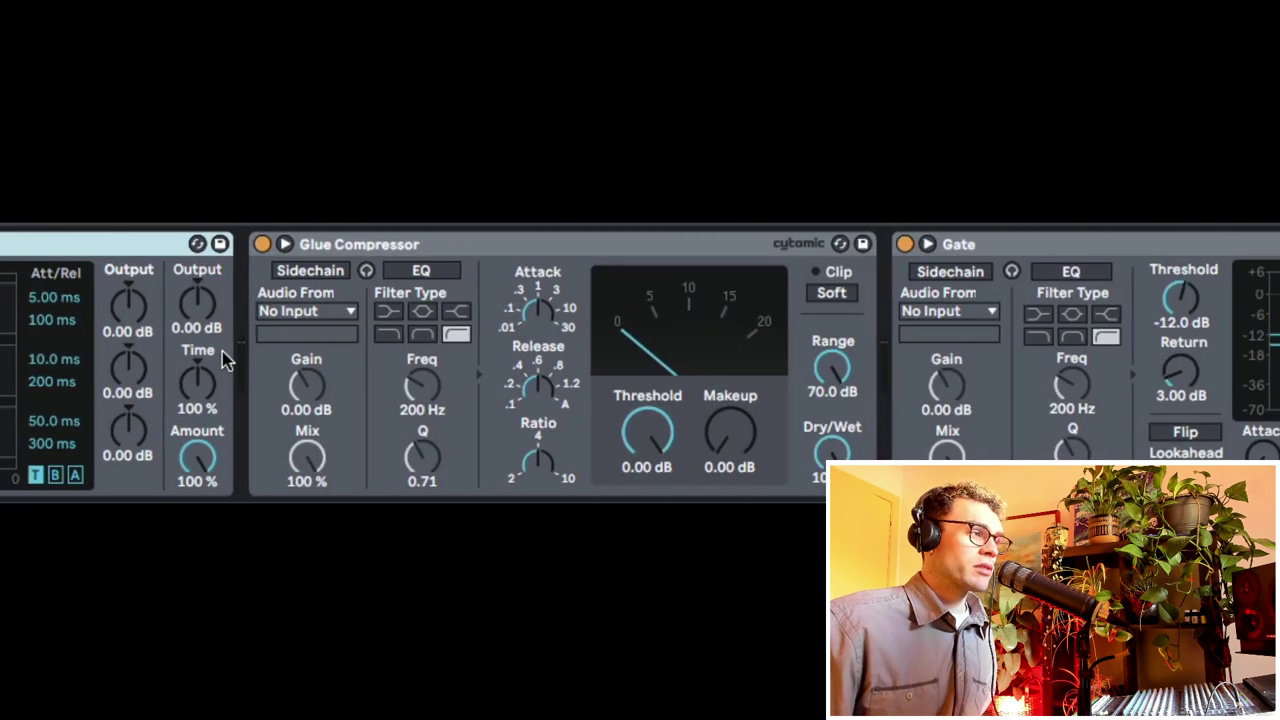
pyautogui.click(514, 246)
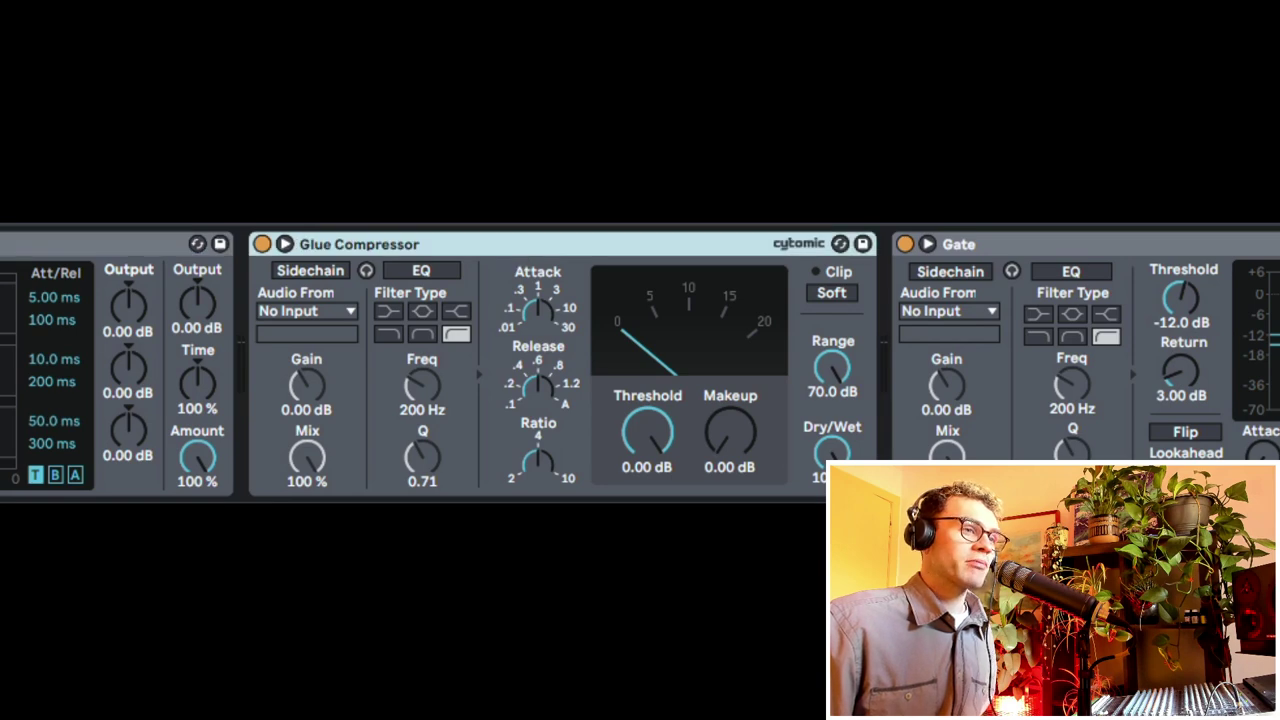
pyautogui.hscroll(10, 1015, 410)
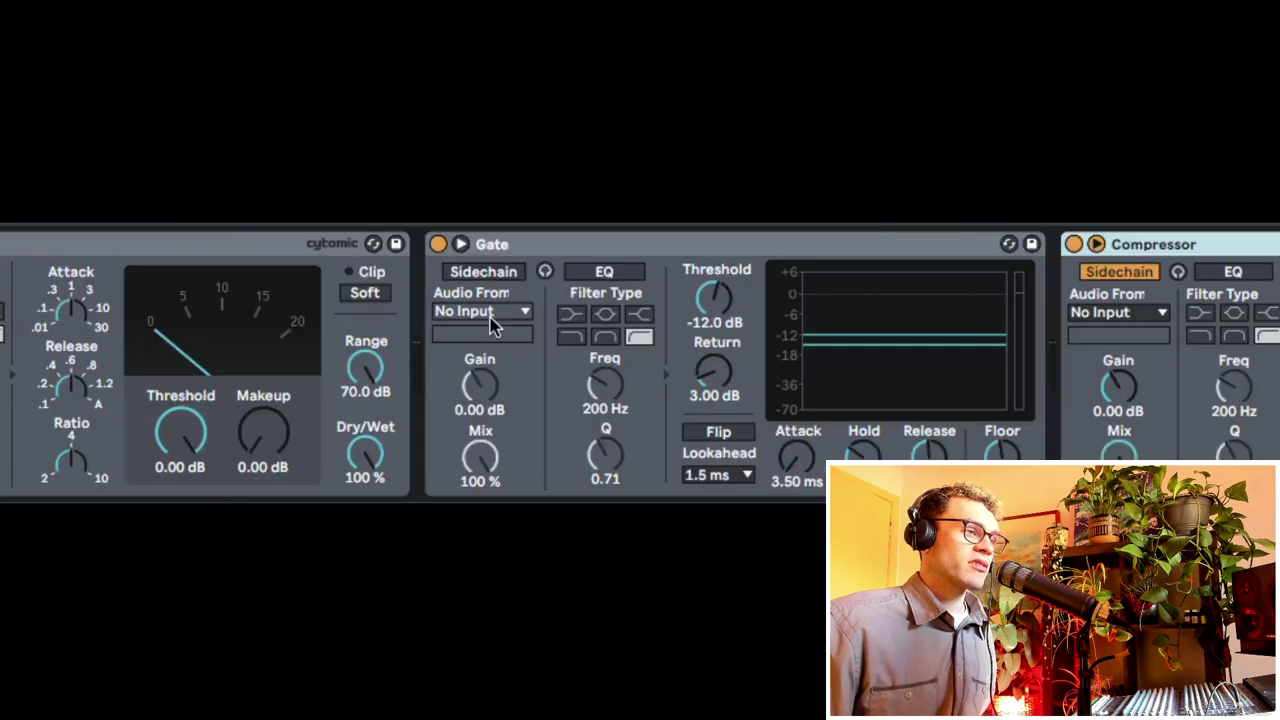
pyautogui.click(575, 249)
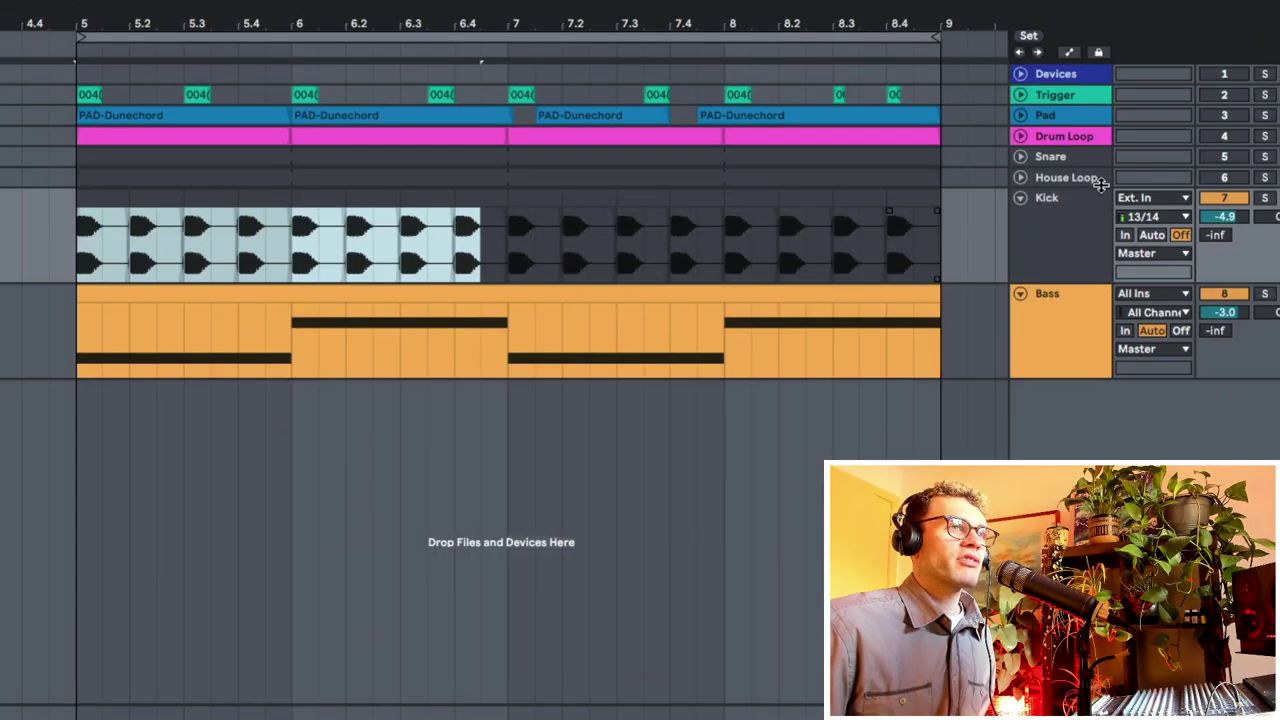
# Solo the Kick track and play the loop.
pyautogui.click(1262, 198)
pyautogui.press('space')
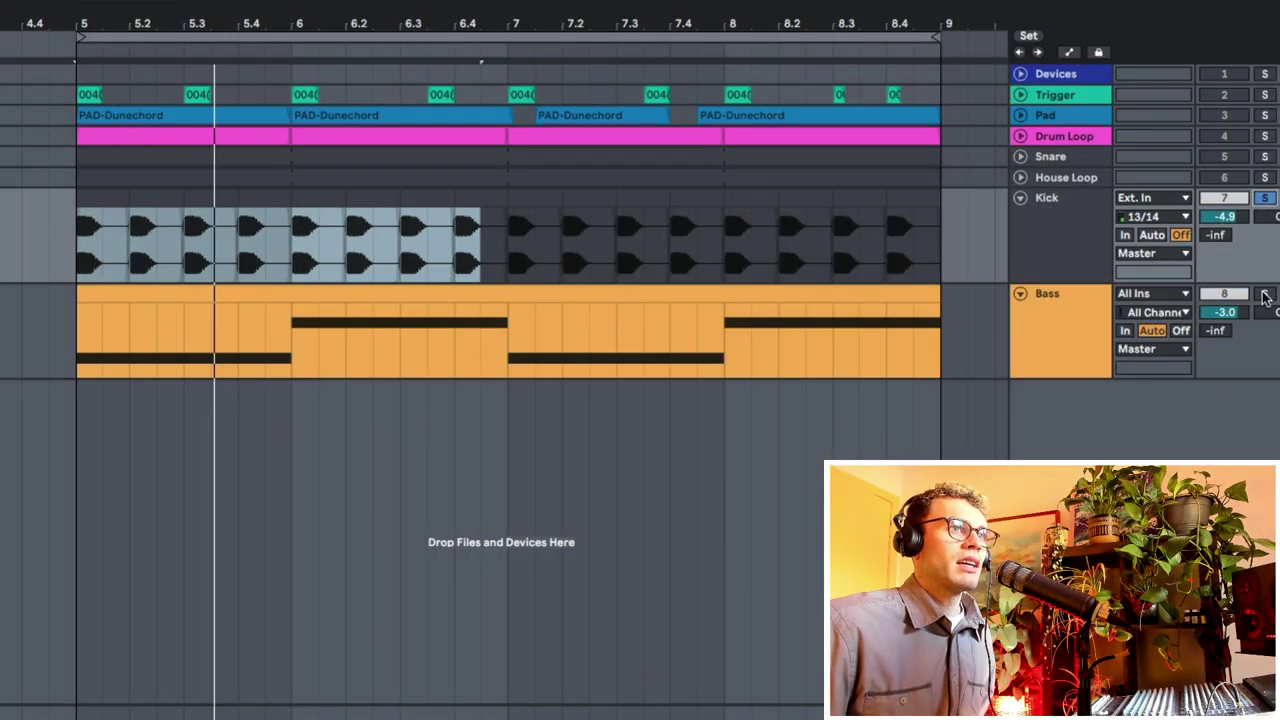
# Enable sidechain on the Bass track's Compressor with Kick Post FX as its audio source, and lower the threshold.
pyautogui.click(287, 366)
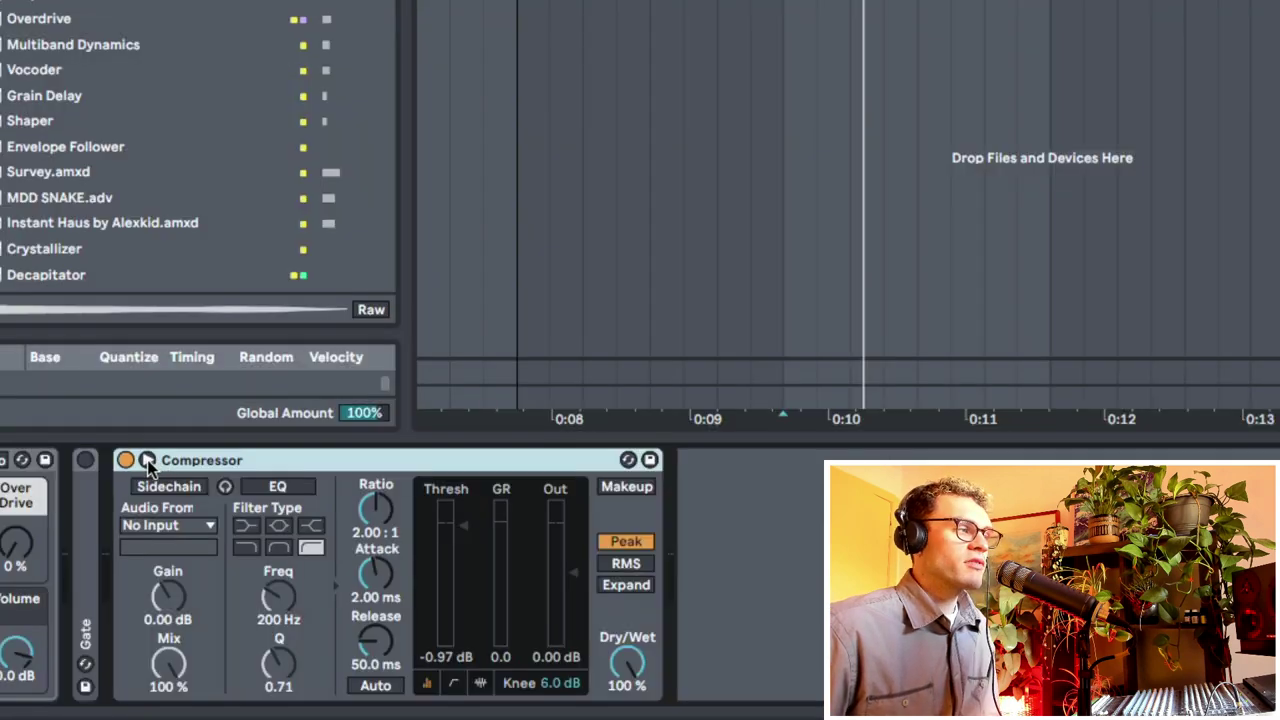
pyautogui.click(147, 460)
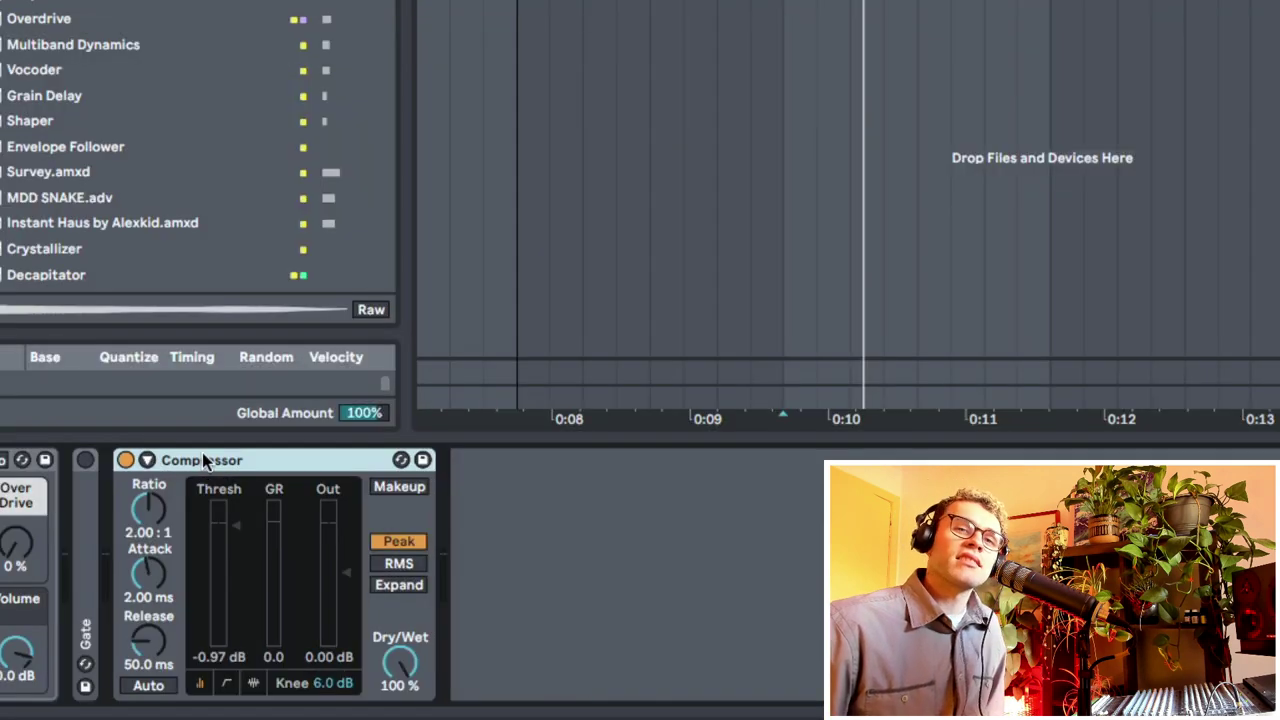
pyautogui.click(147, 460)
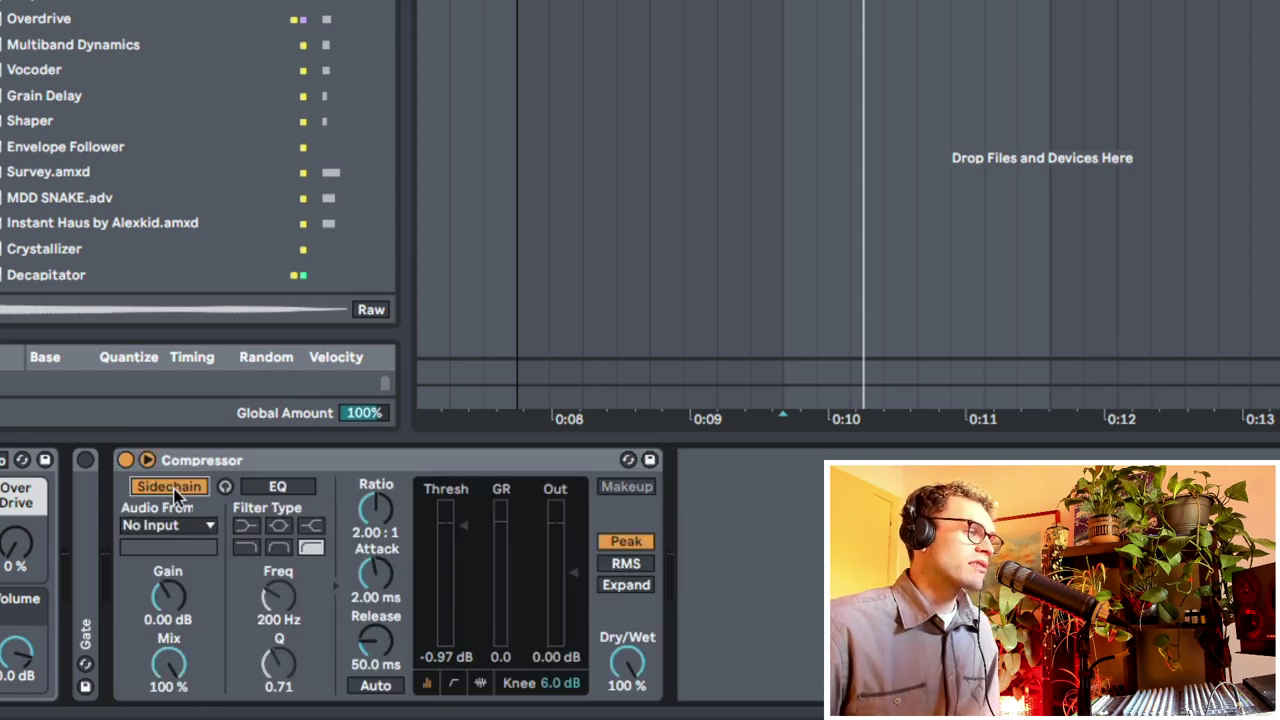
pyautogui.click(176, 526)
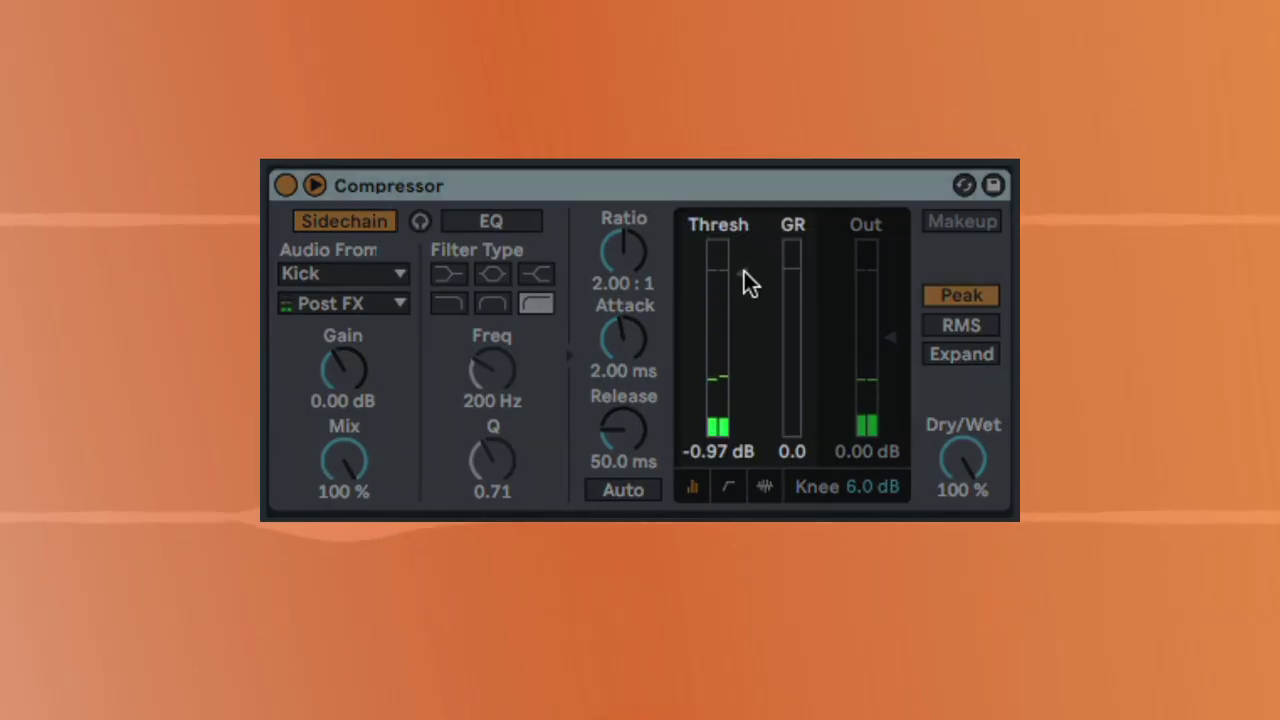
pyautogui.moveTo(744, 273); pyautogui.dragTo(744, 397)
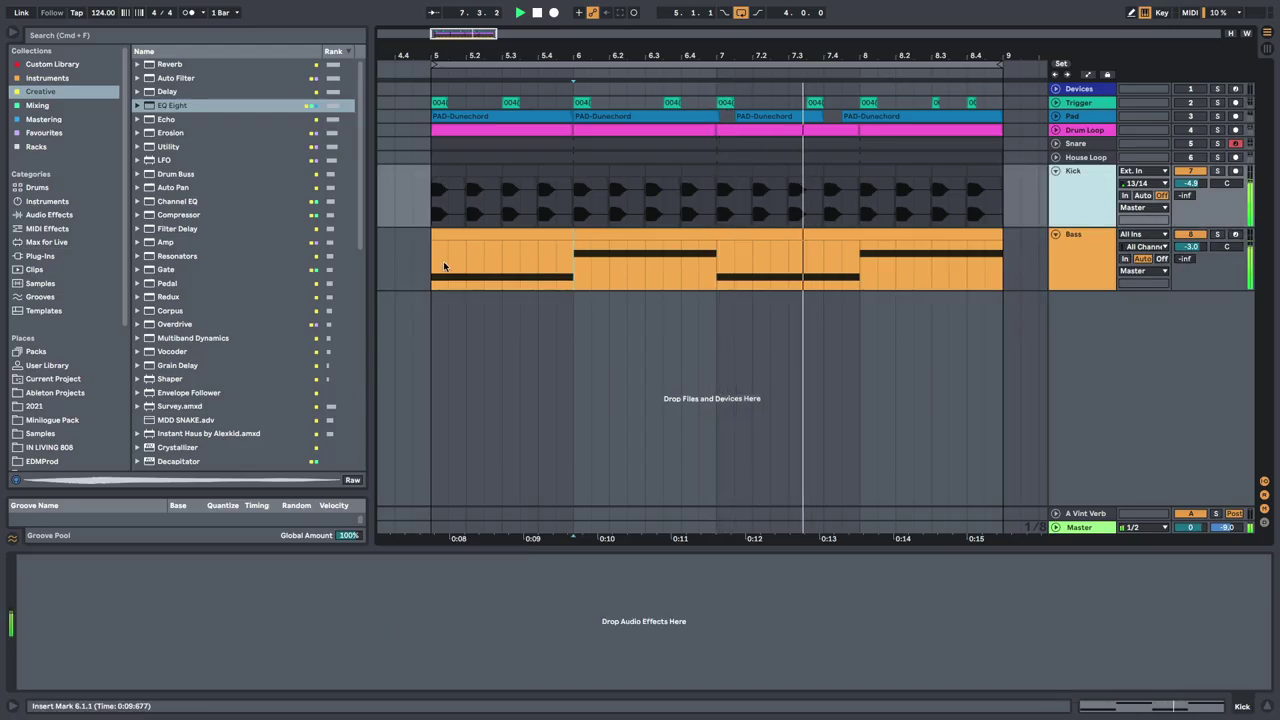
pyautogui.click(444, 265)
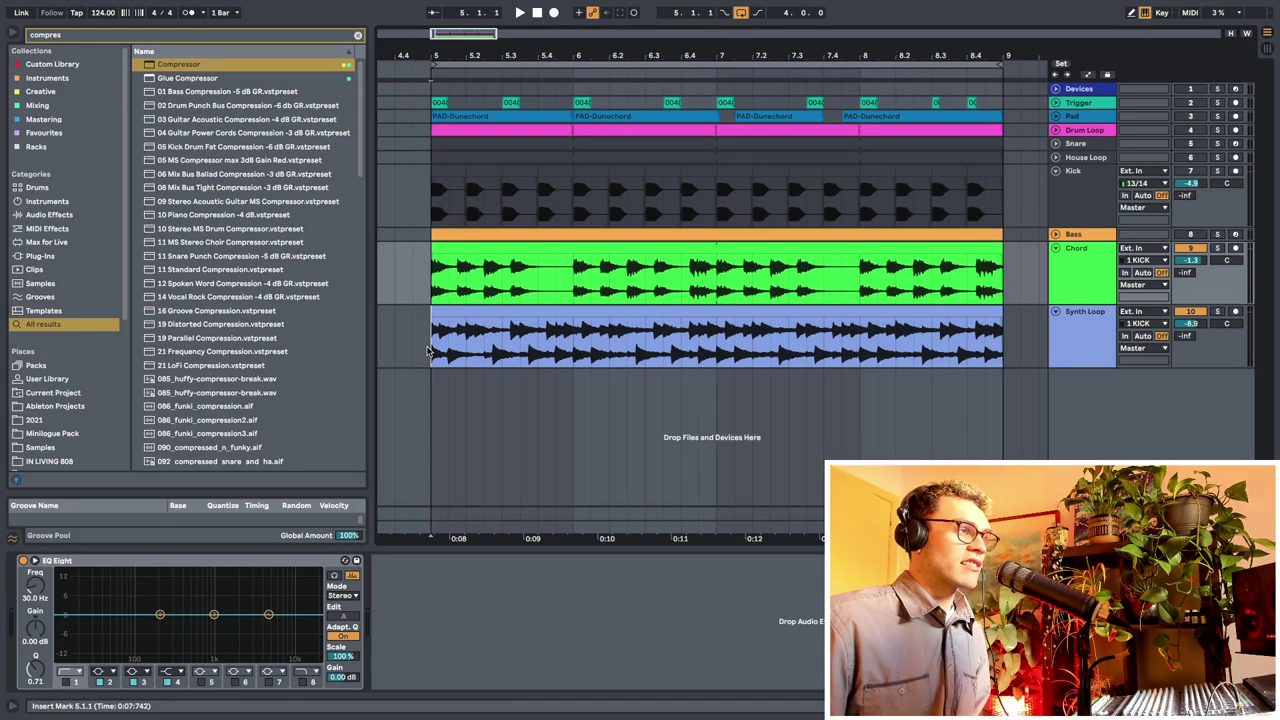
# Add a Compressor after the EQ on the Synth Loop track and expand its sidechain settings.
pyautogui.click(427, 349)
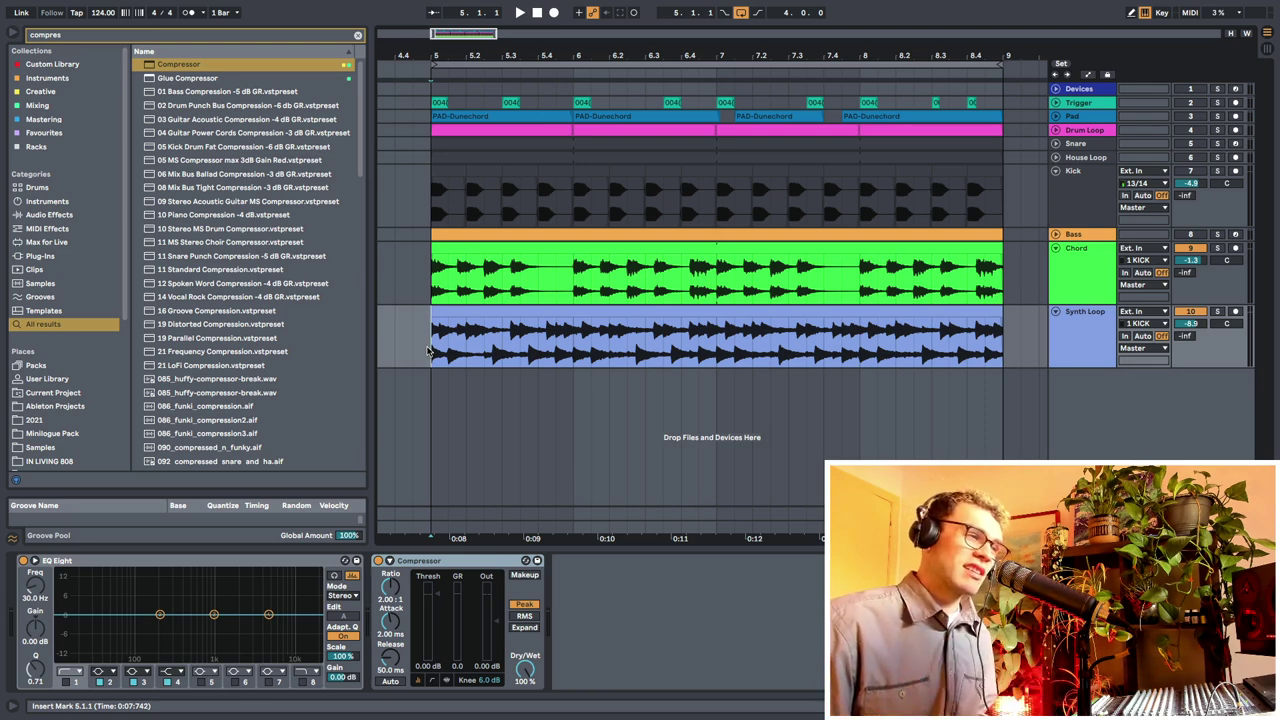
pyautogui.hscroll(-2, 423, 413)
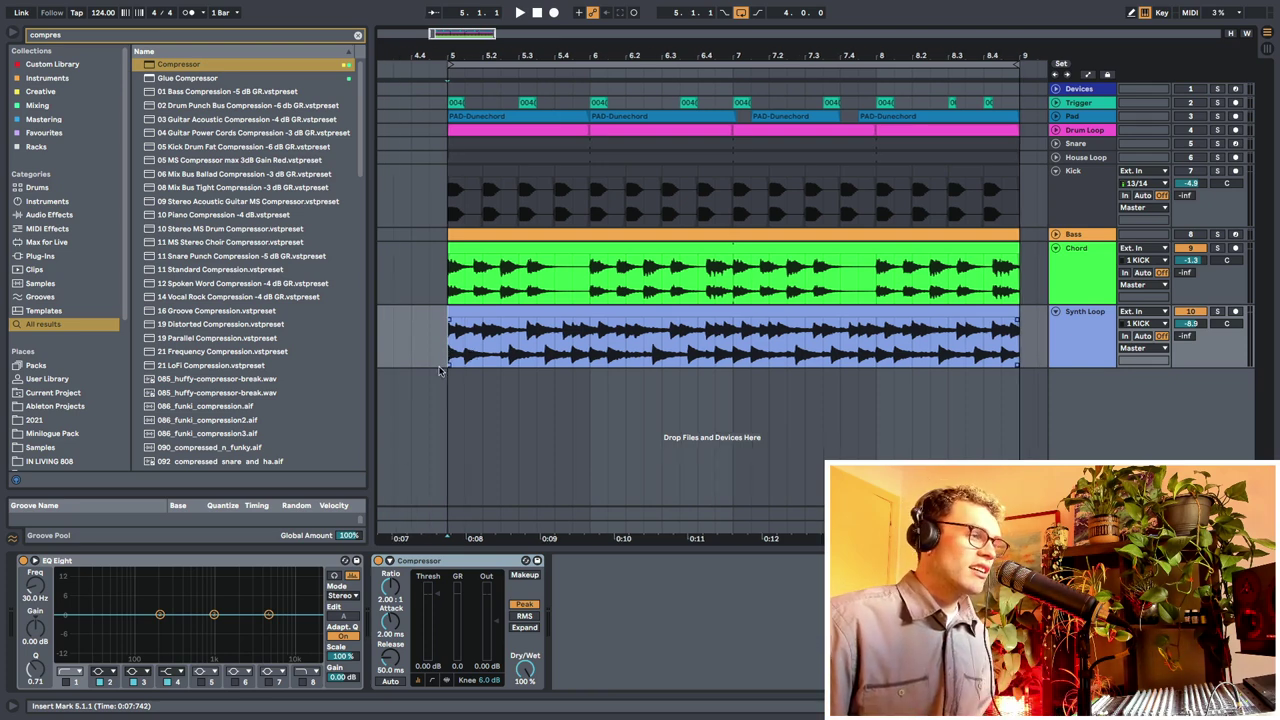
pyautogui.click(389, 561)
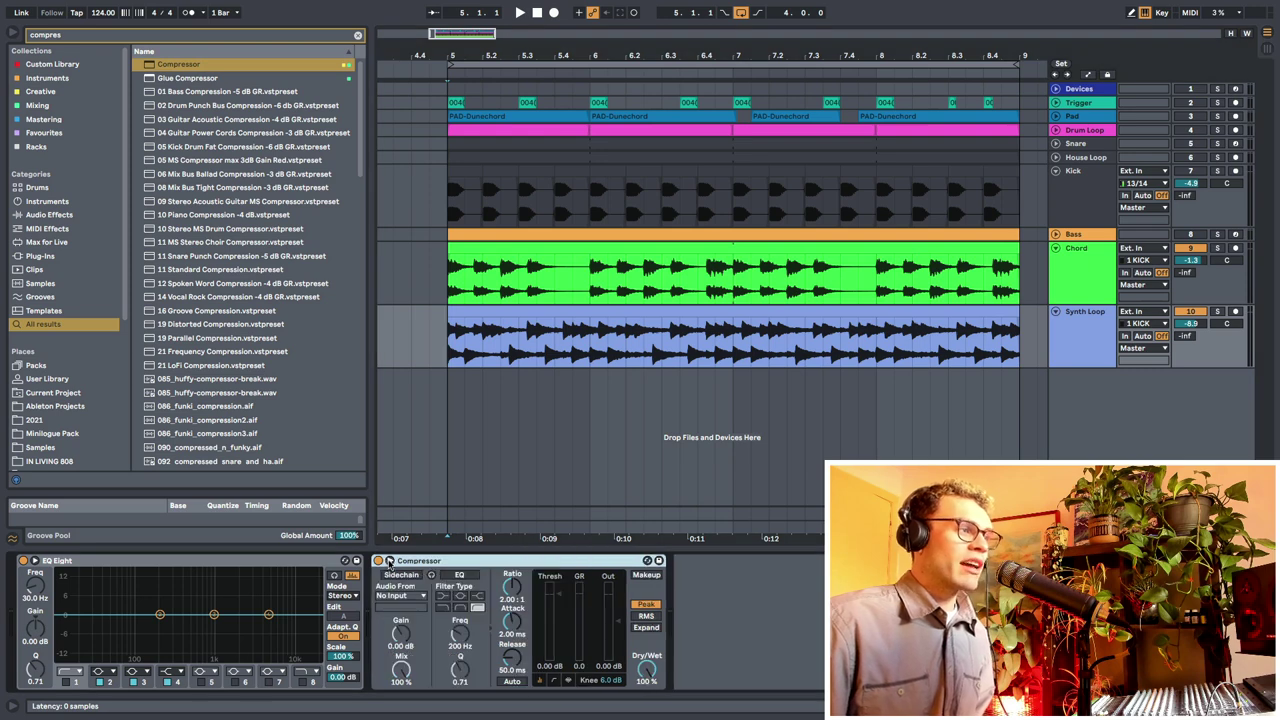
# Audition the Synth Loop track in solo, followed by the Chord track in solo.
pyautogui.click(1218, 312)
pyautogui.press('space')
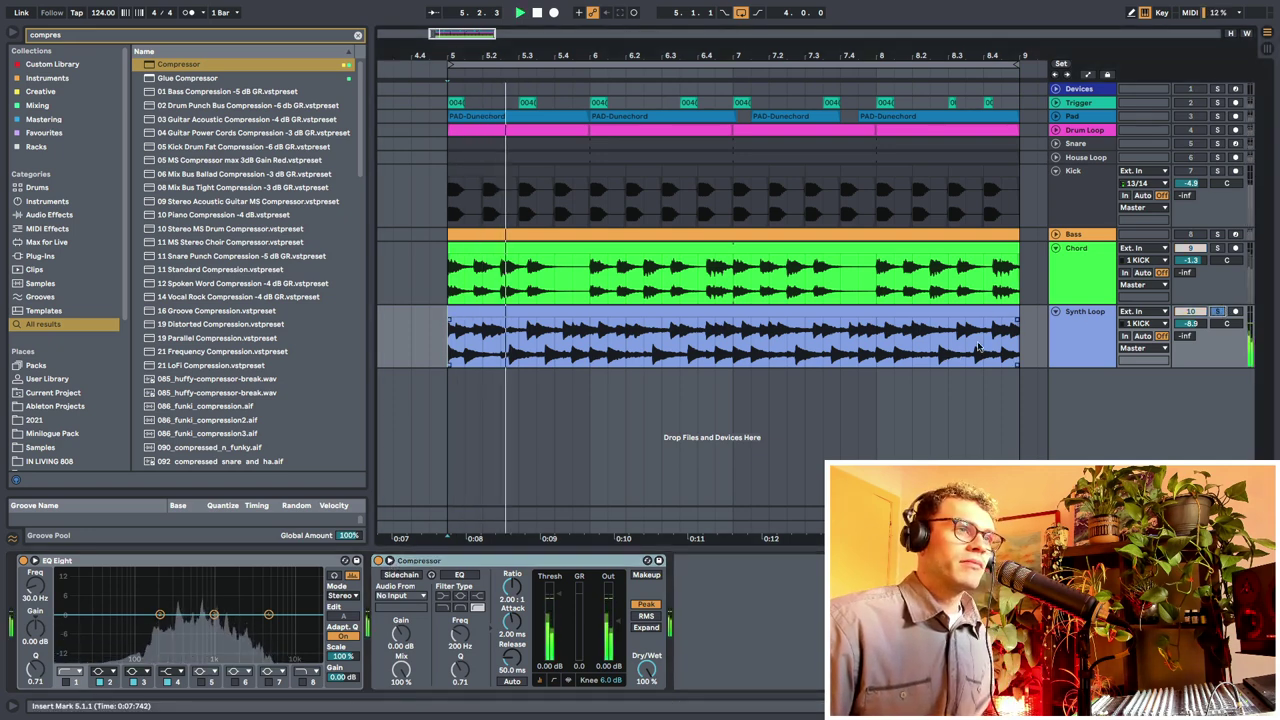
pyautogui.press('space')
pyautogui.click(1218, 248)
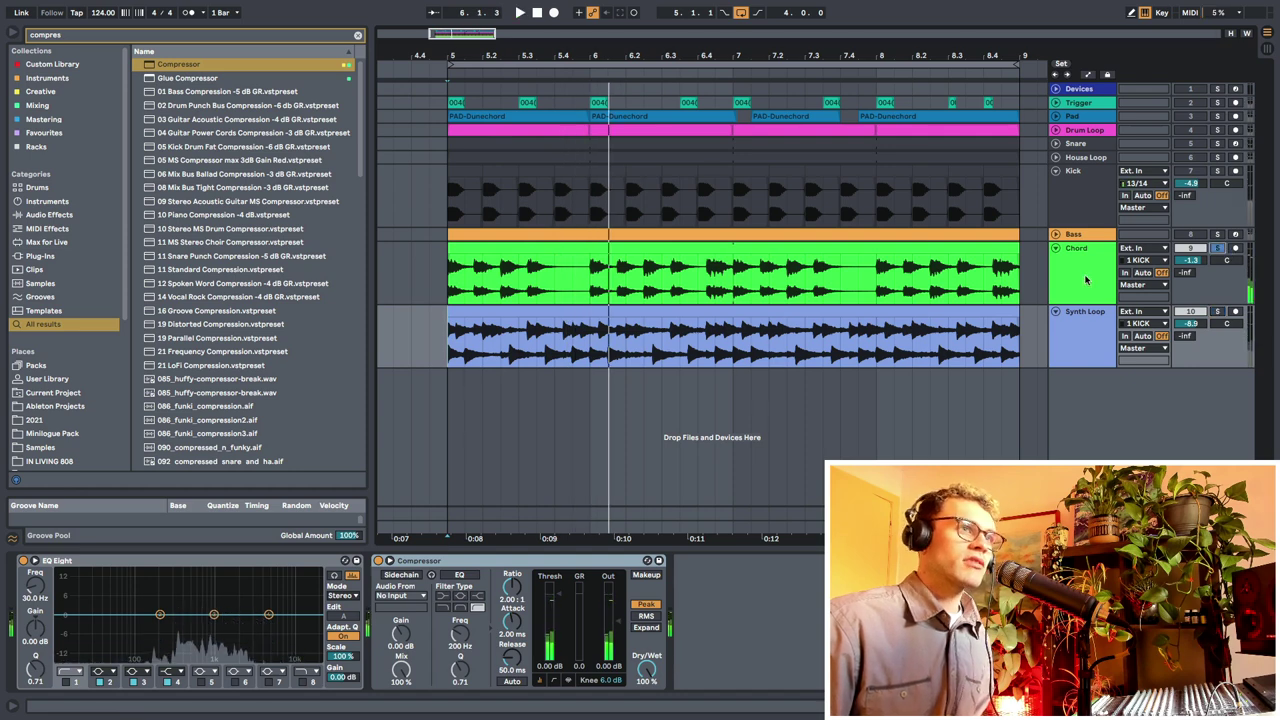
pyautogui.click(1083, 280)
pyautogui.press('space')
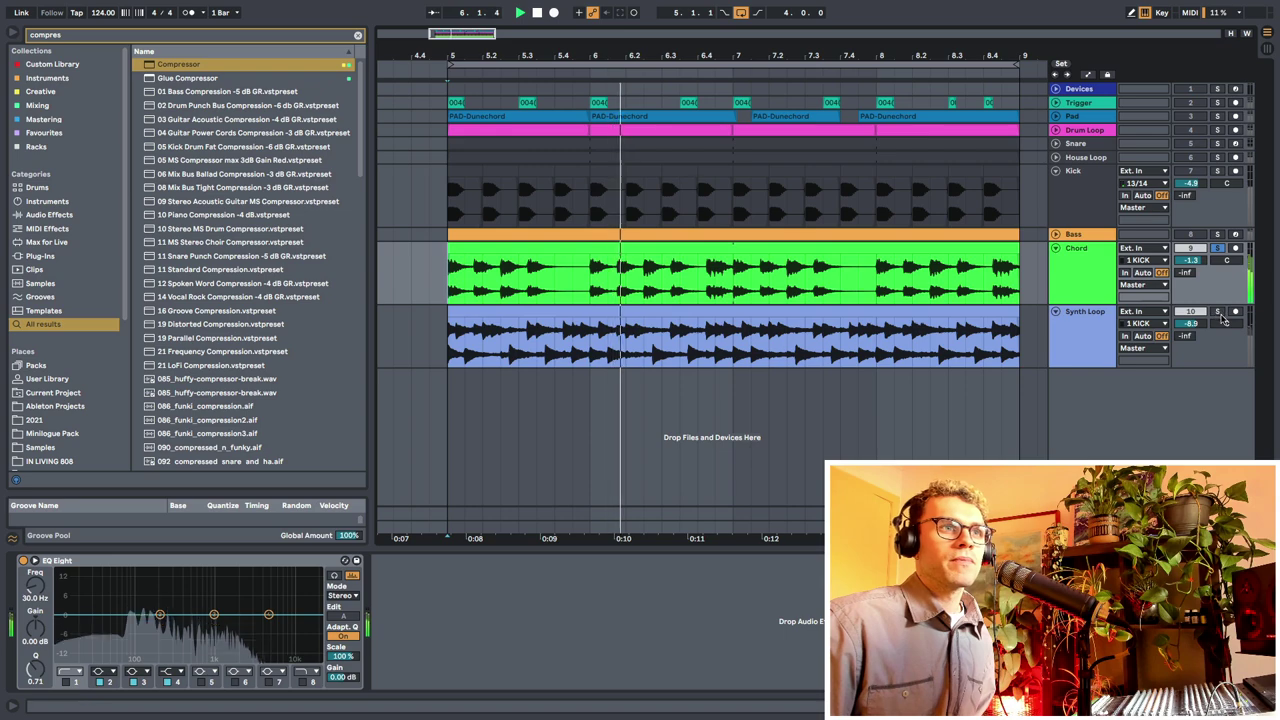
# Compare the Chord and Synth Loop tracks, selecting each one and playing from the start of the loop.
pyautogui.click(1090, 310)
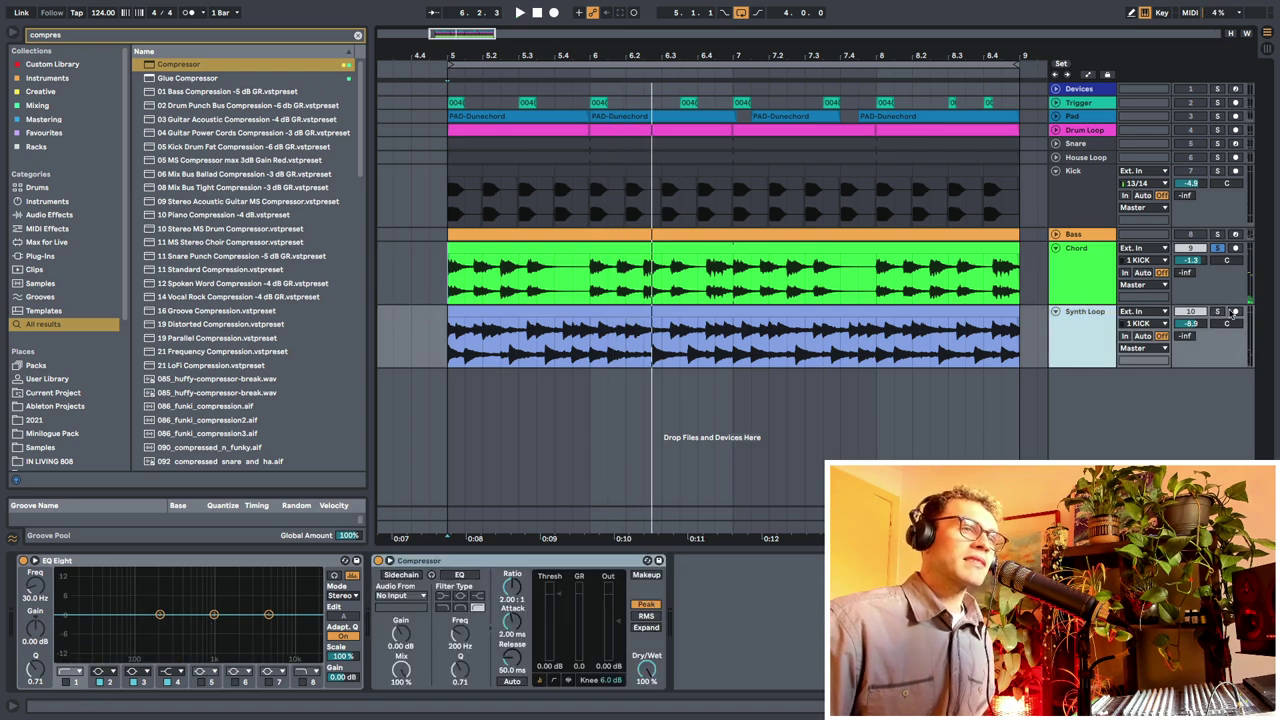
pyautogui.click(1080, 280)
pyautogui.click(1106, 322)
pyautogui.click(1073, 289)
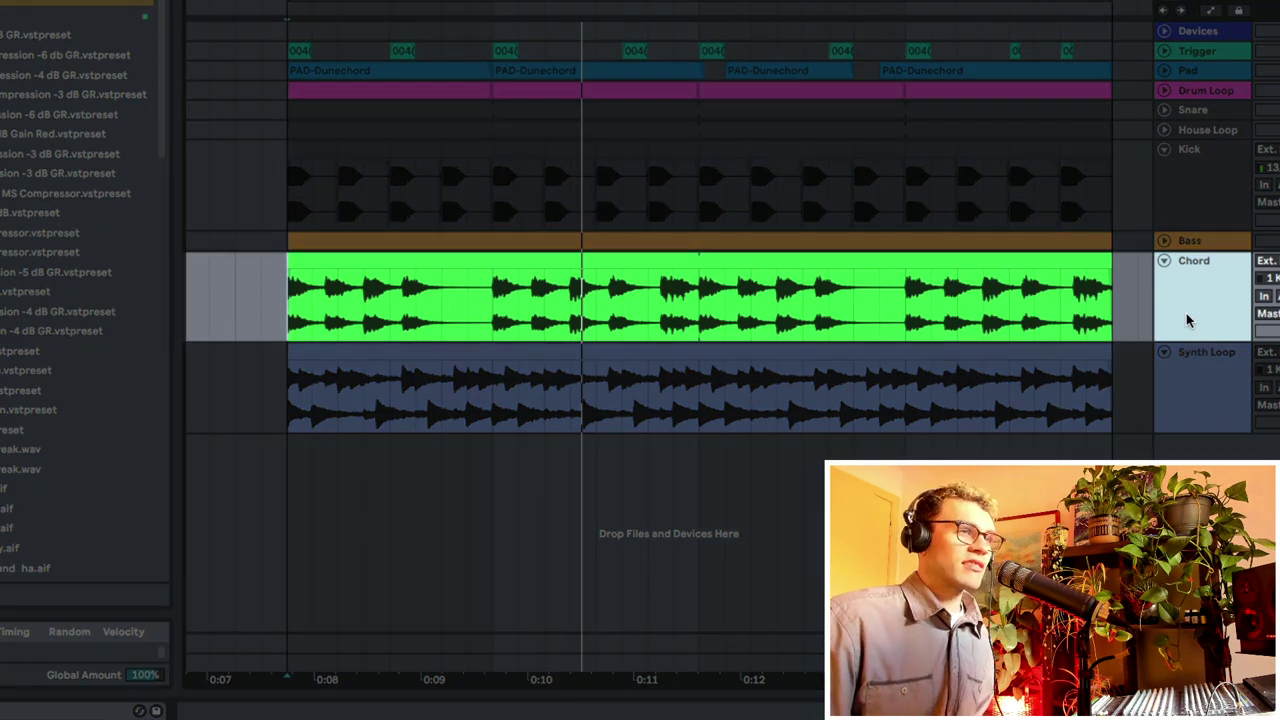
pyautogui.click(289, 390)
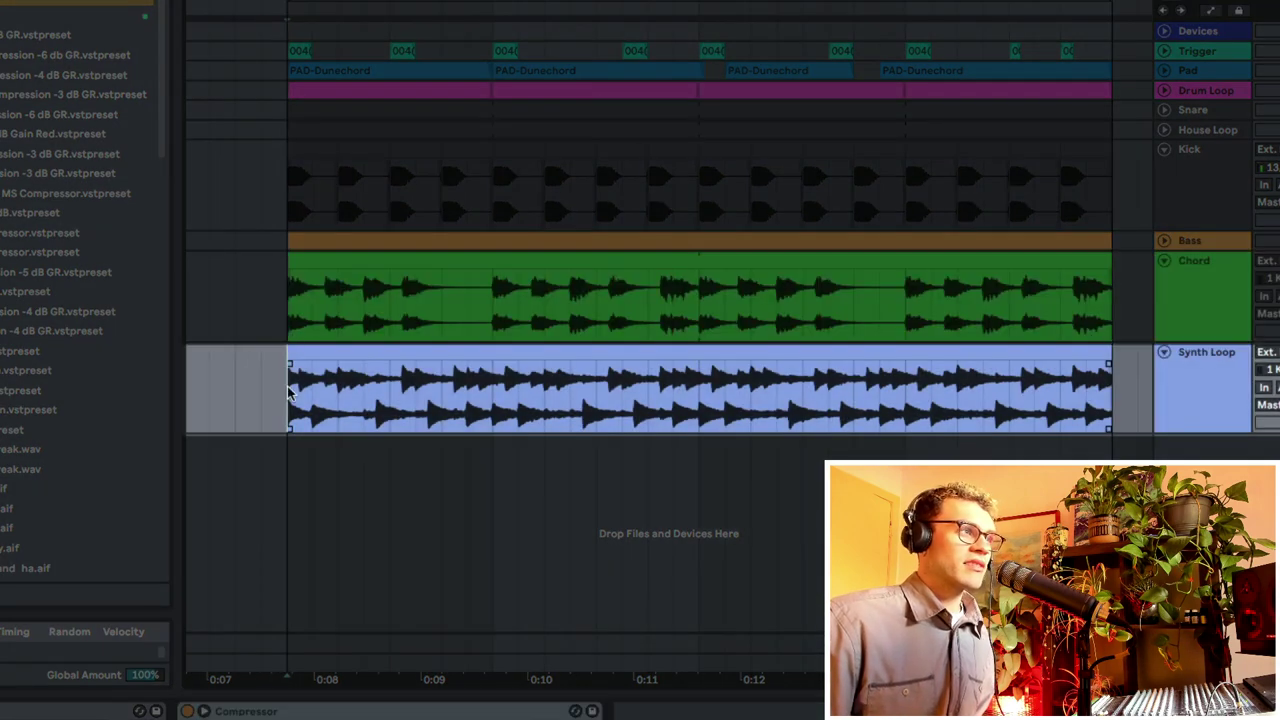
pyautogui.click(285, 332)
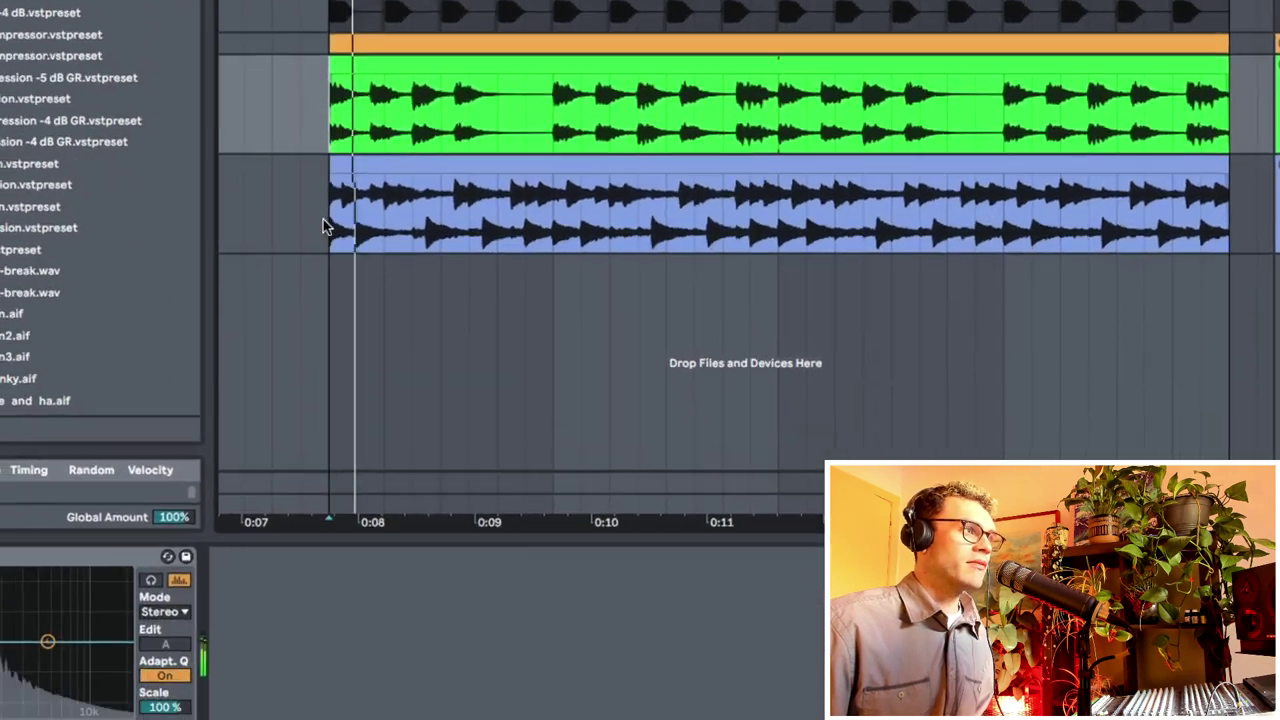
# Enable sidechain on the Synth Loop Compressor with Chord as its audio source, lower the threshold to -66.6 dB and replay the clip.
pyautogui.click(323, 219)
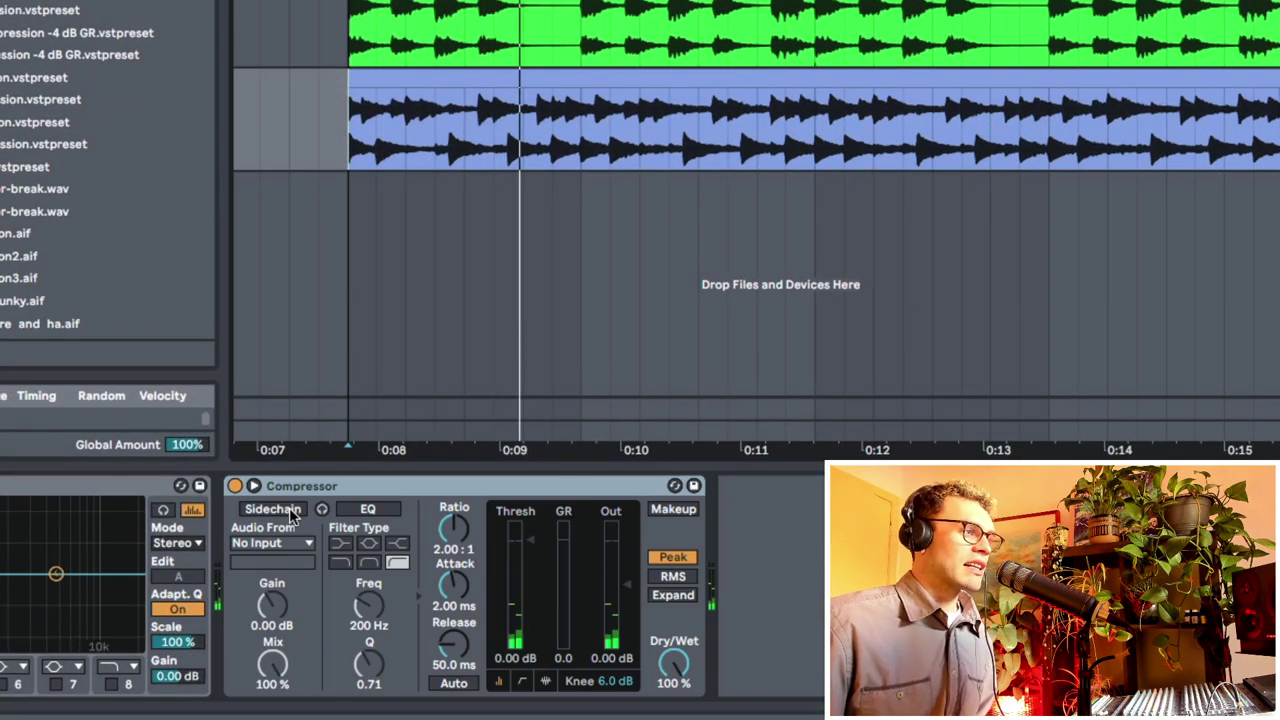
pyautogui.click(290, 511)
pyautogui.click(288, 545)
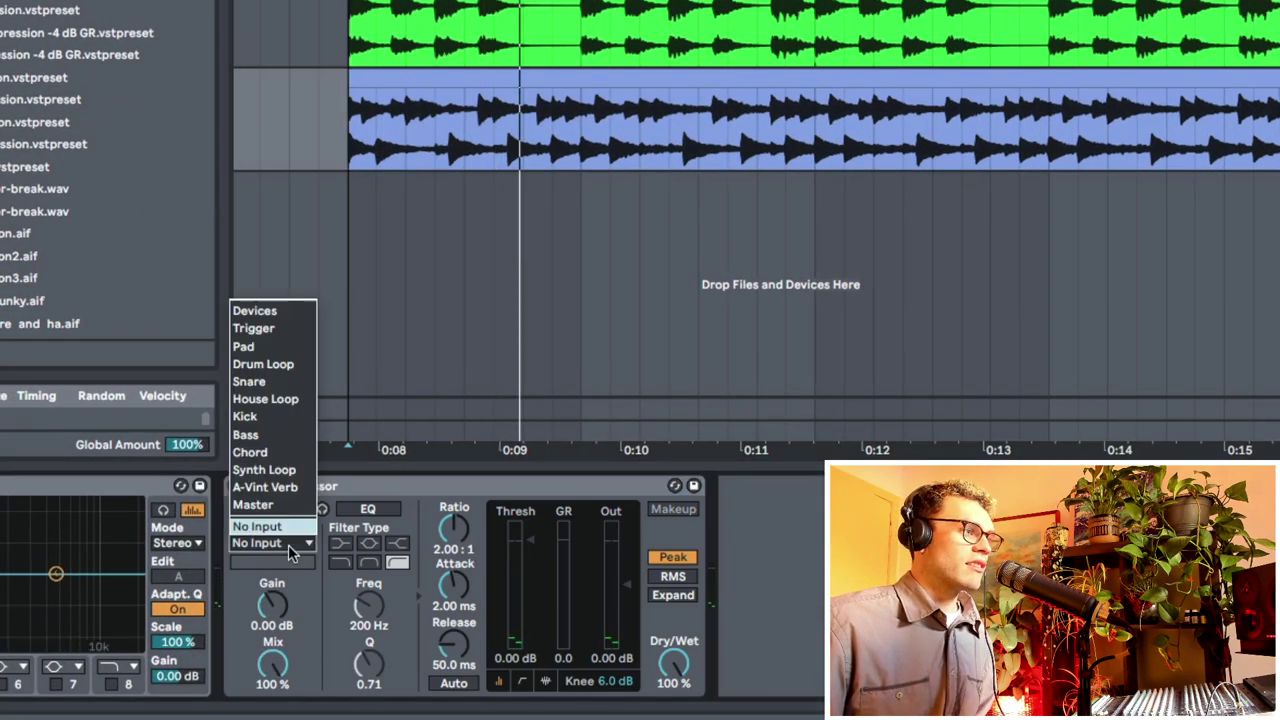
pyautogui.click(250, 452)
pyautogui.press('space')
pyautogui.moveTo(541, 562); pyautogui.dragTo(541, 630)
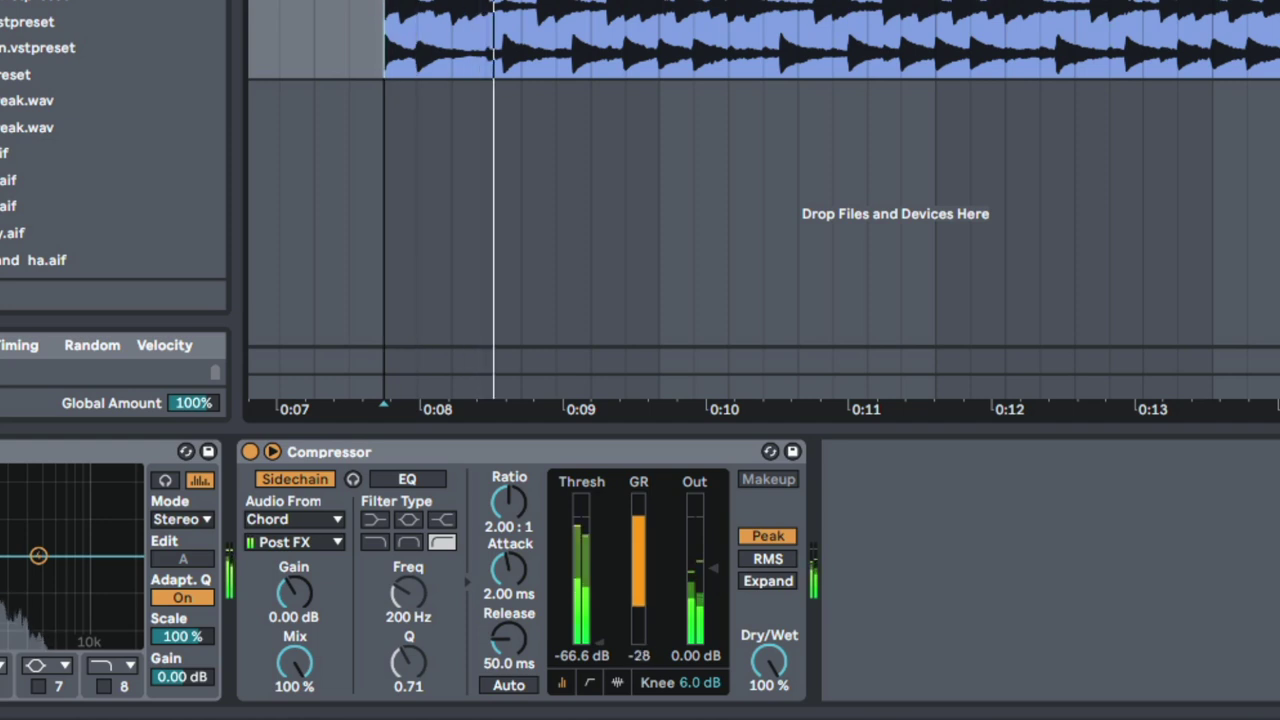
pyautogui.click(394, 4)
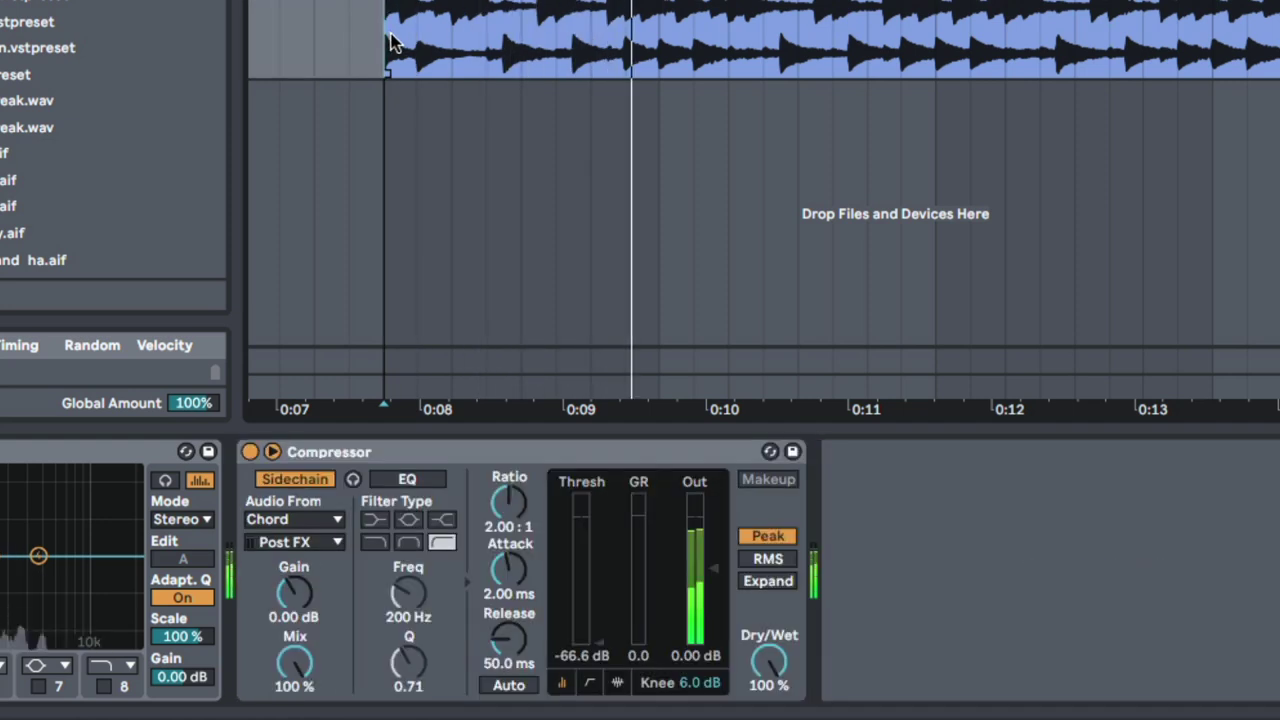
pyautogui.click(406, 36)
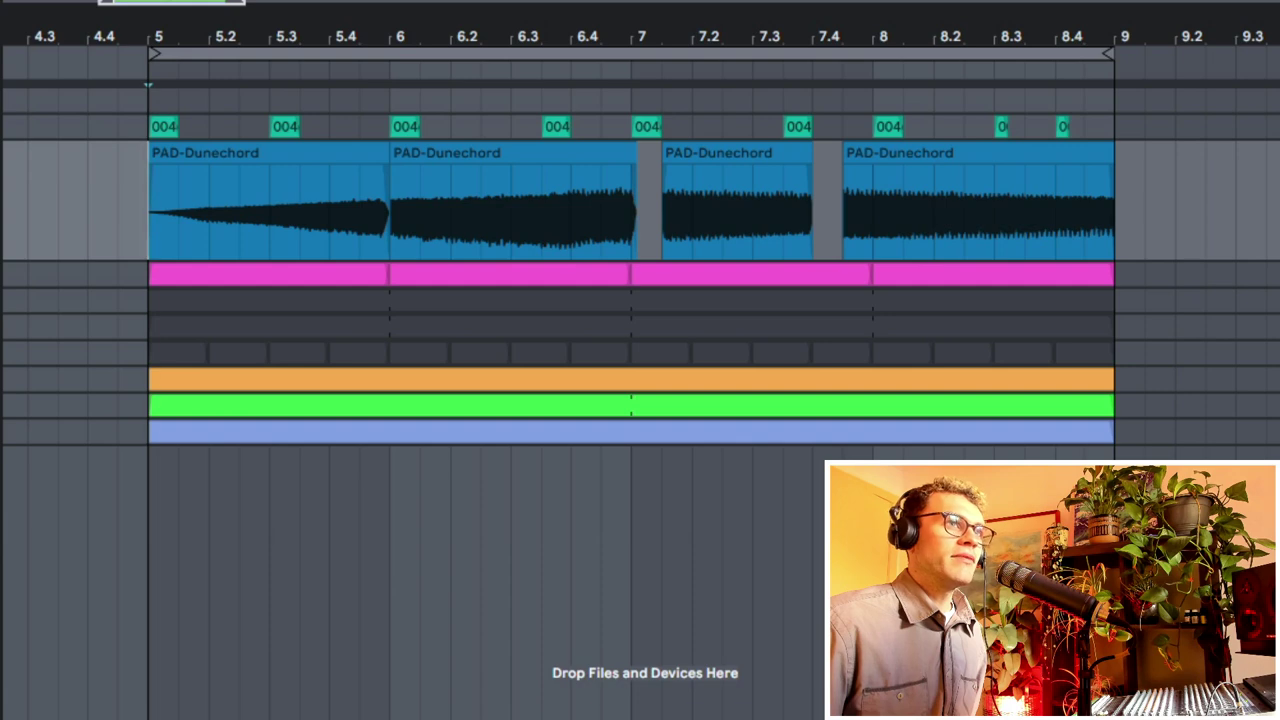
# Audition the Pad track from several points within its PAD-Dunechord clips.
pyautogui.press('space')
pyautogui.click(317, 224)
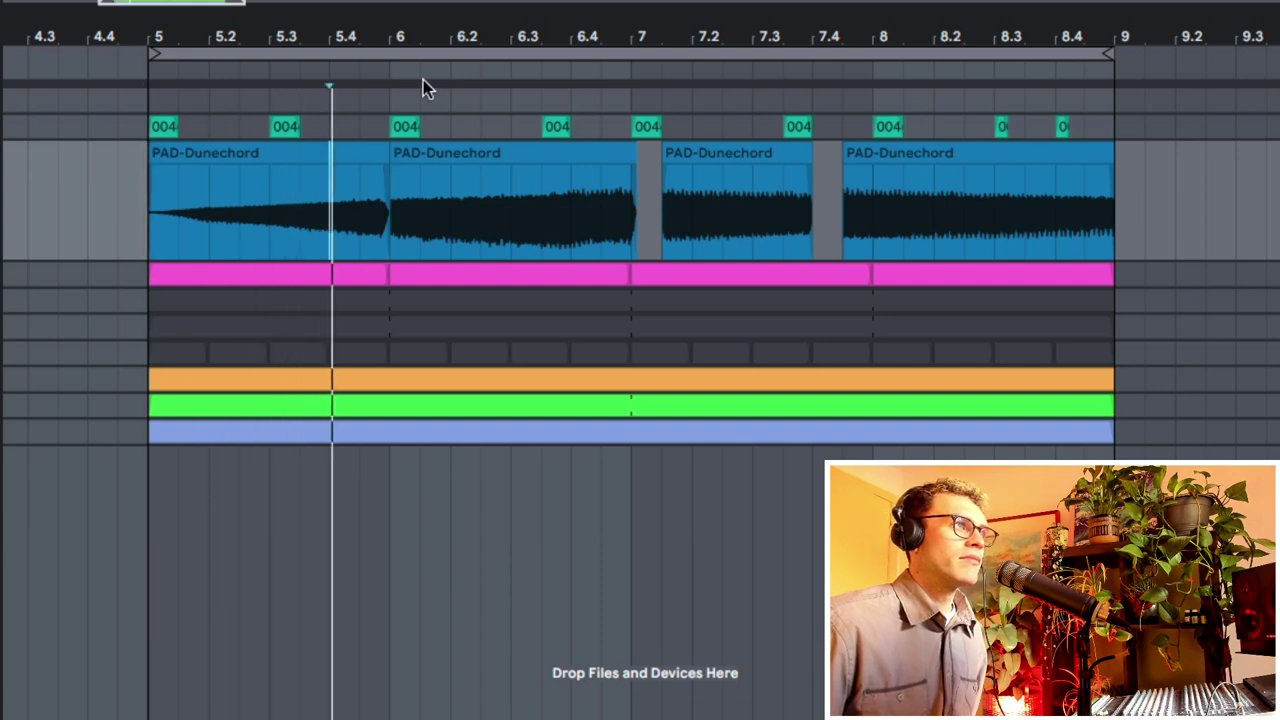
pyautogui.moveTo(424, 36); pyautogui.dragTo(339, 10)
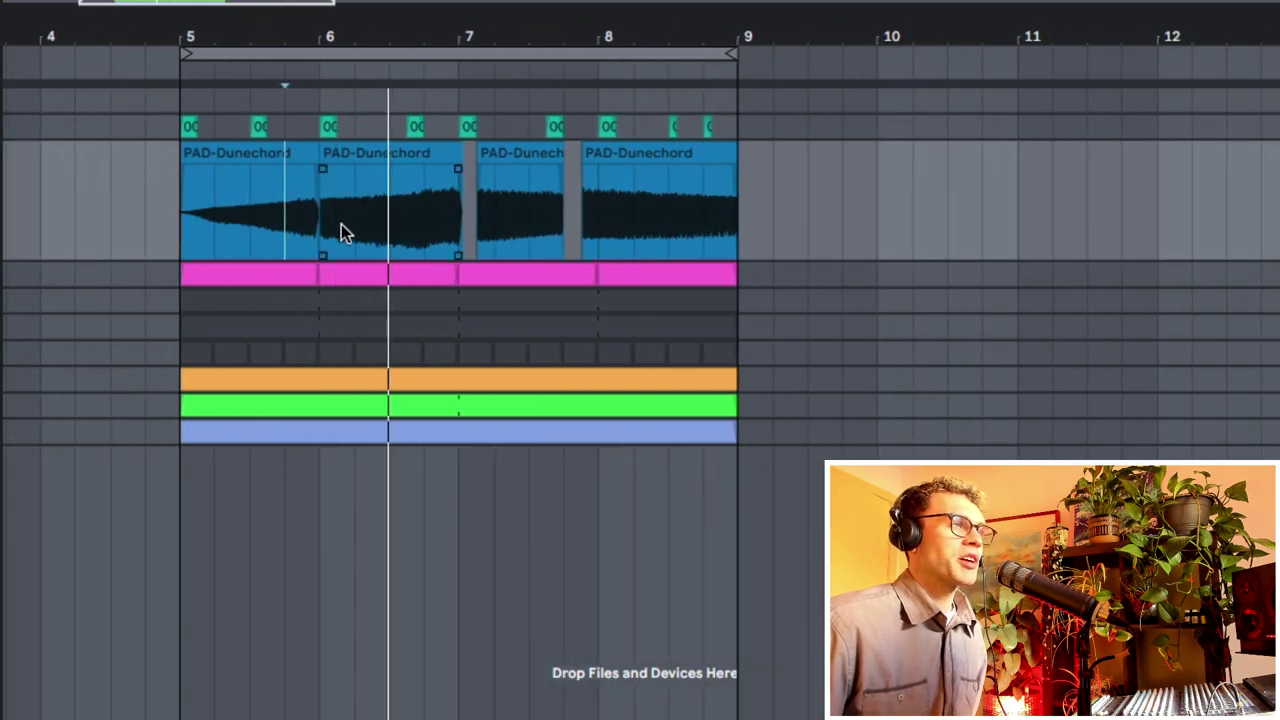
pyautogui.click(459, 228)
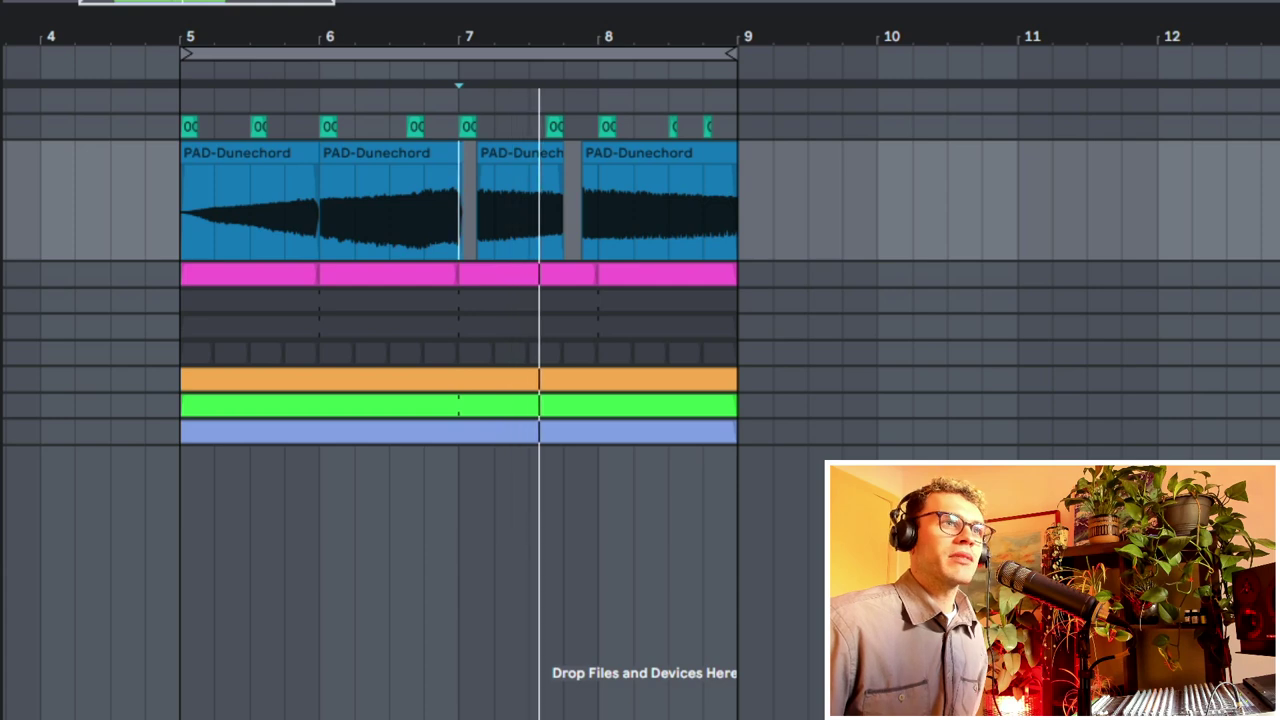
pyautogui.click(389, 232)
pyautogui.press('space')
pyautogui.press('space')
pyautogui.moveTo(503, 42)
pyautogui.mouseDown()
pyautogui.moveTo(508, 78)
pyautogui.moveTo(520, 40)
pyautogui.mouseUp()
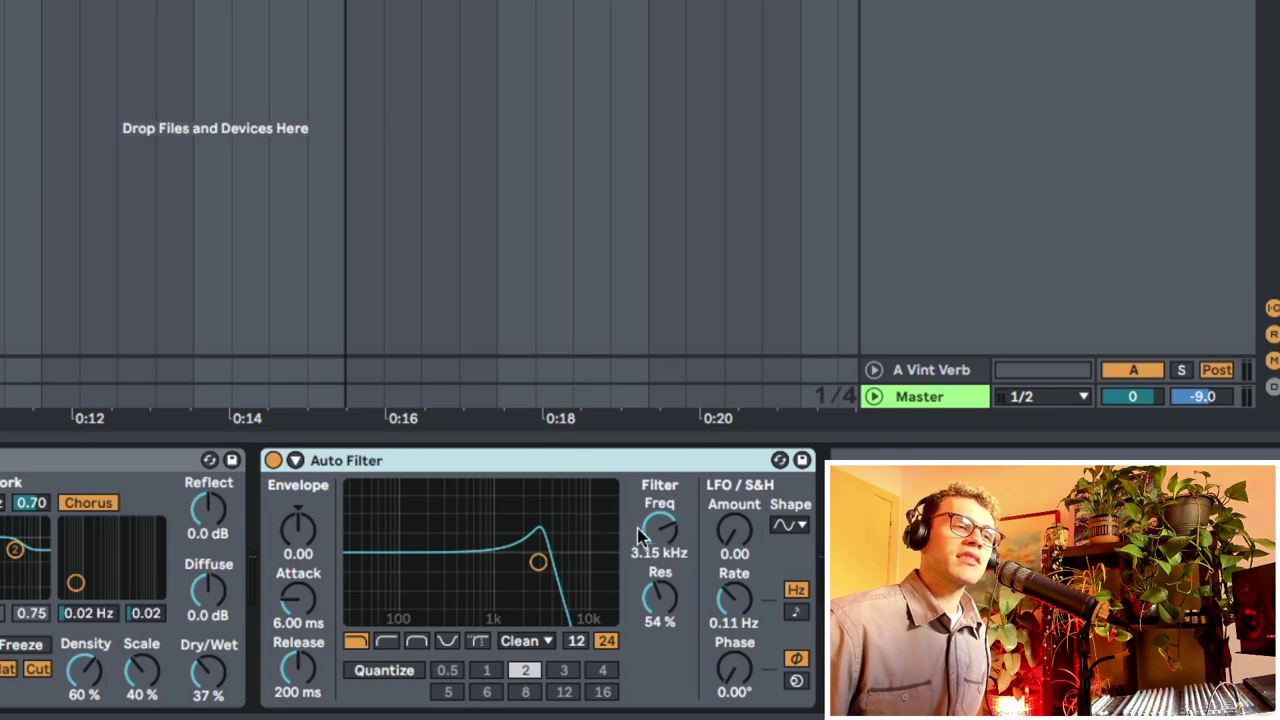
# Lower the Pad Auto Filter's frequency to 842 Hz and enable its sidechain with Trigger as the audio source.
pyautogui.moveTo(659, 530)
pyautogui.mouseDown()
pyautogui.moveTo(659, 565)
pyautogui.moveTo(659, 519)
pyautogui.mouseUp()
pyautogui.click(274, 462)
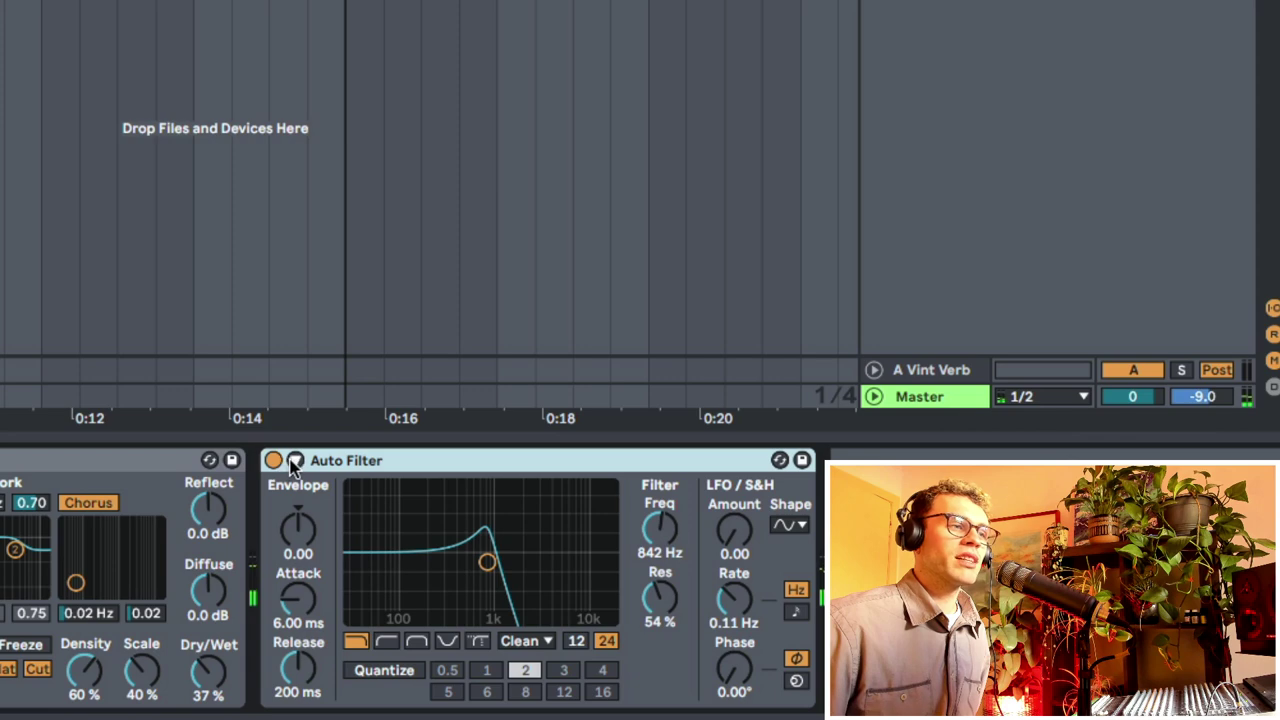
pyautogui.click(295, 460)
pyautogui.click(320, 488)
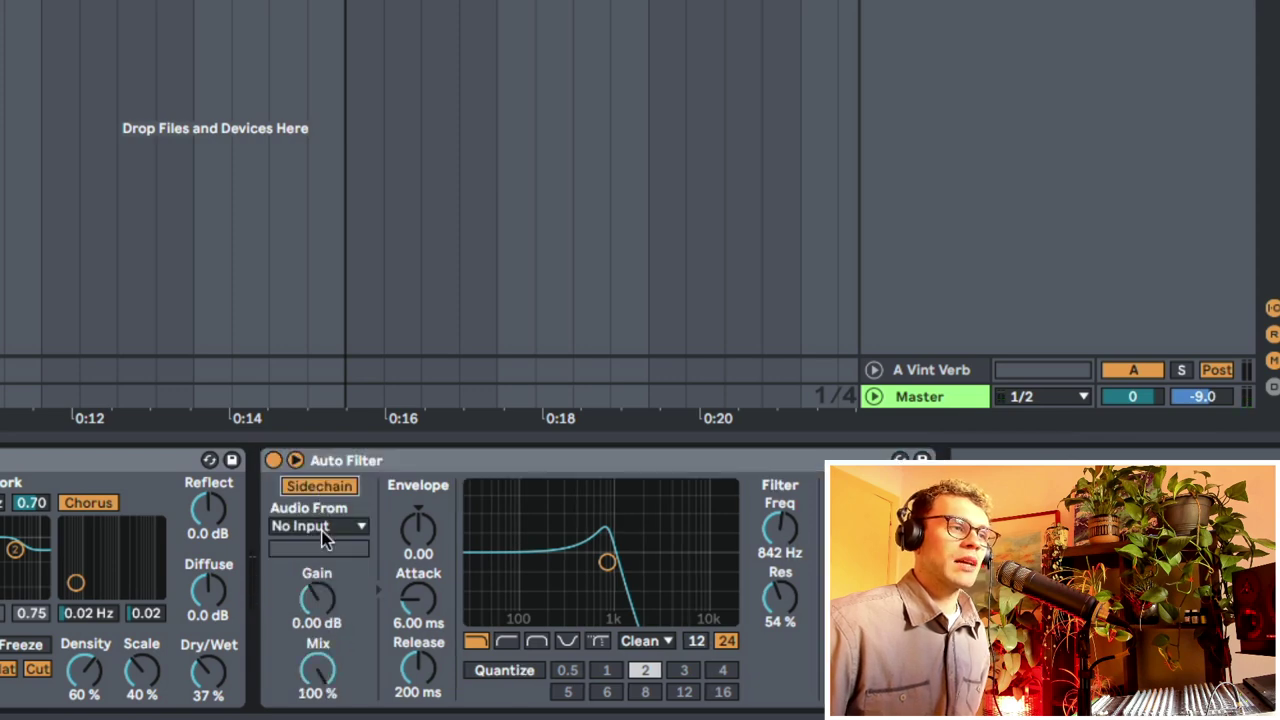
pyautogui.click(325, 530)
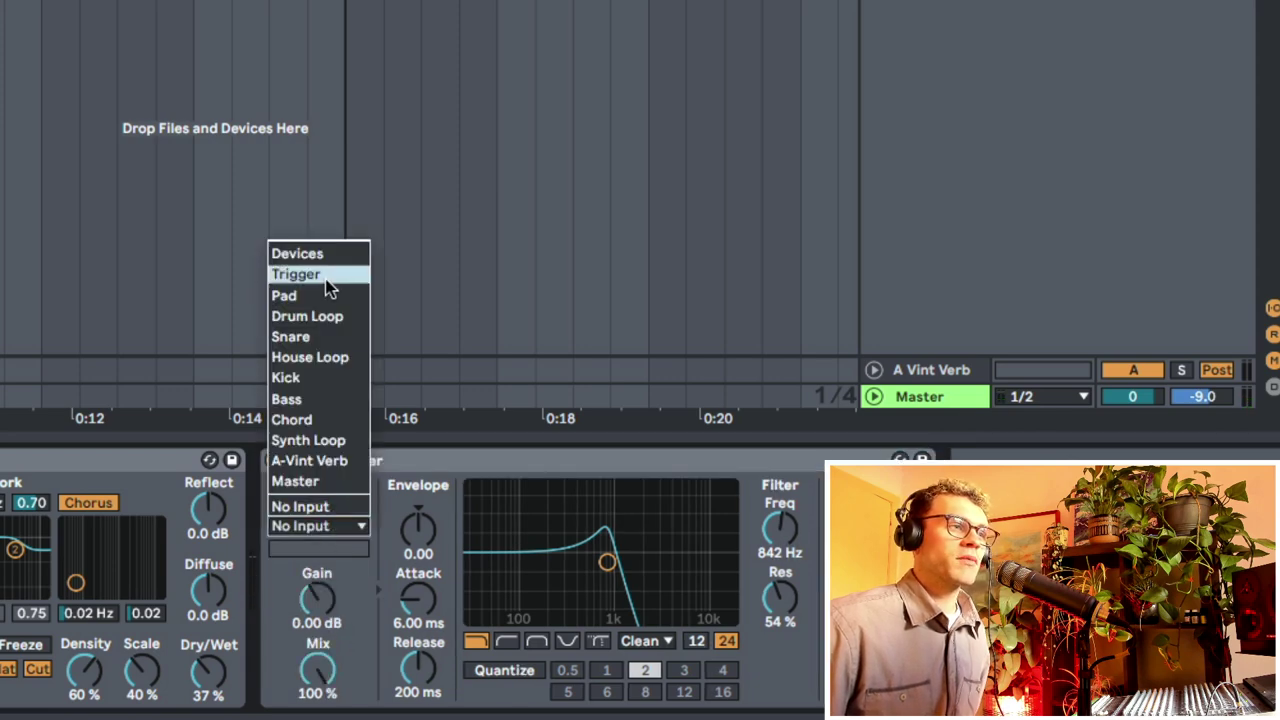
pyautogui.click(300, 274)
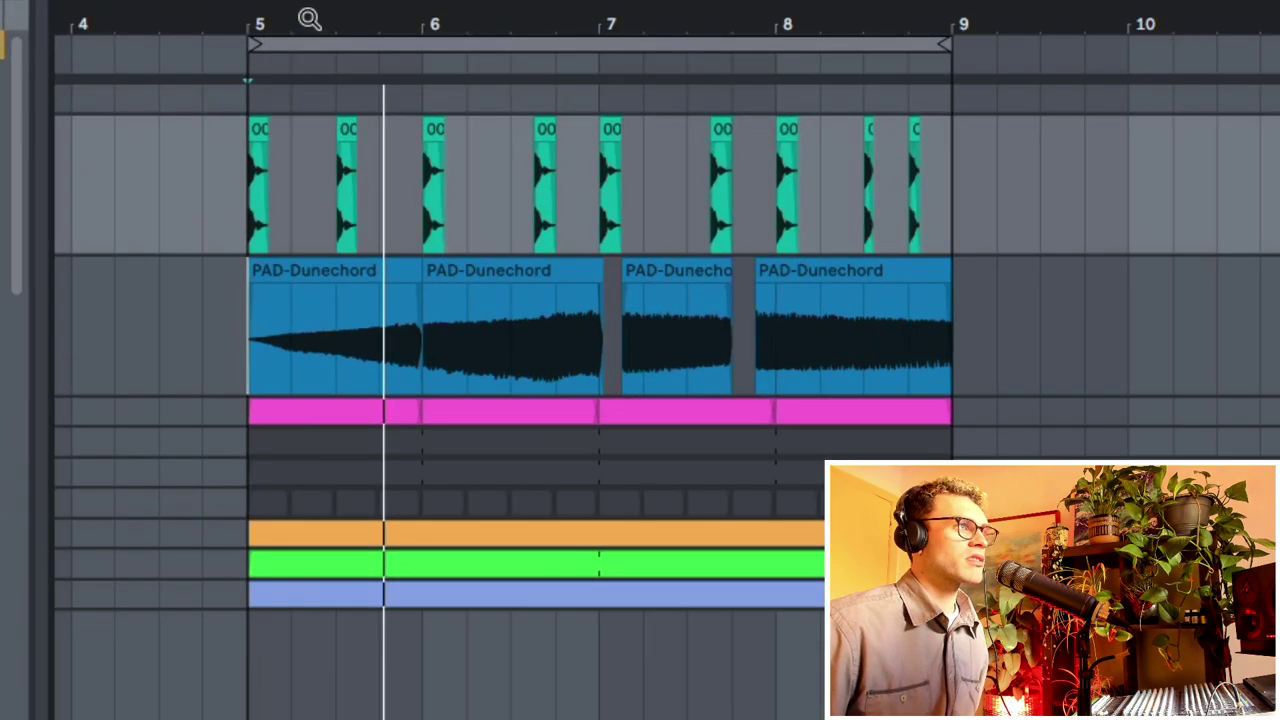
# Set the Auto Filter's envelope amount to about -20.2 and adjust its cutoff frequency to about 1.04 kHz while playing the Pad.
pyautogui.moveTo(310, 19); pyautogui.dragTo(482, 130)
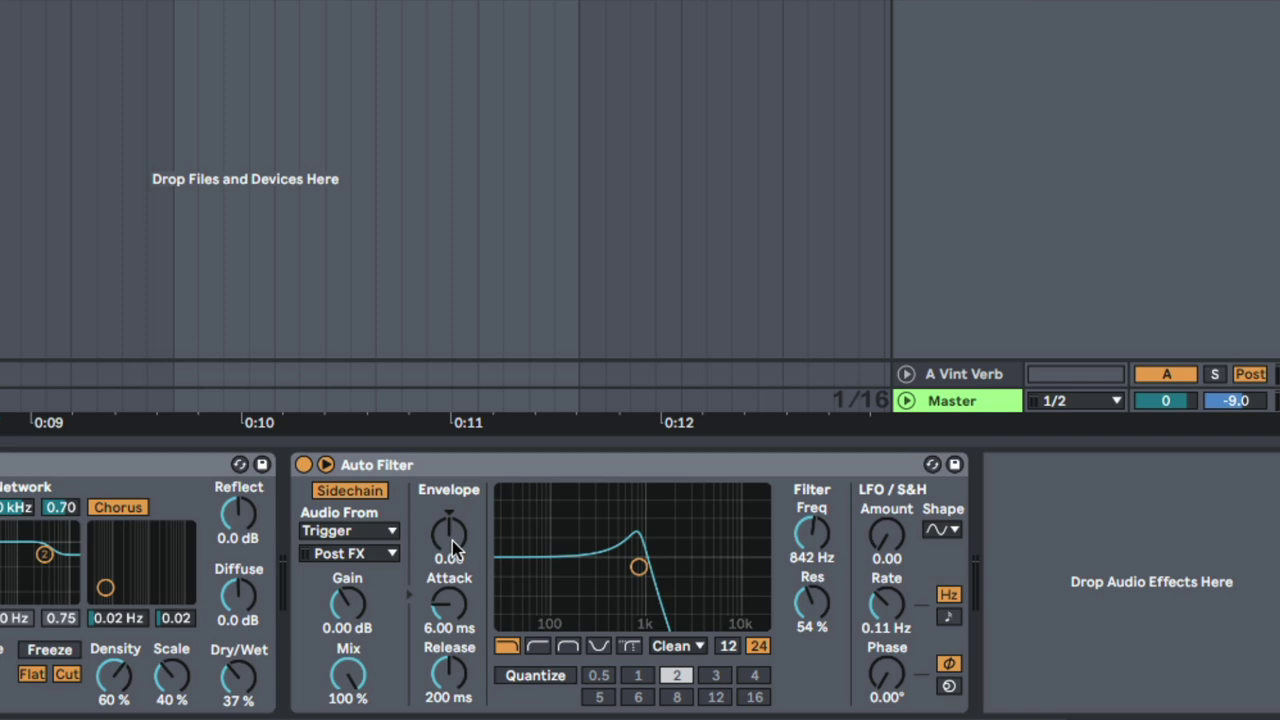
pyautogui.click(449, 534)
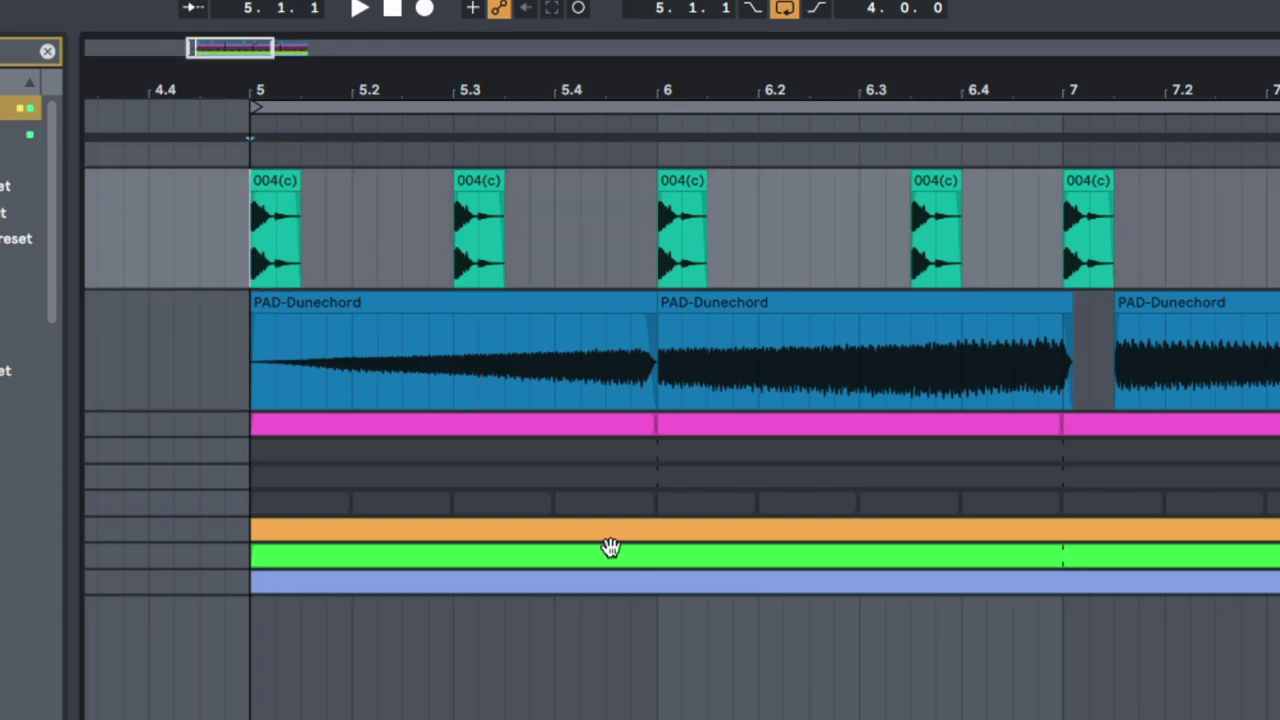
pyautogui.click(347, 388)
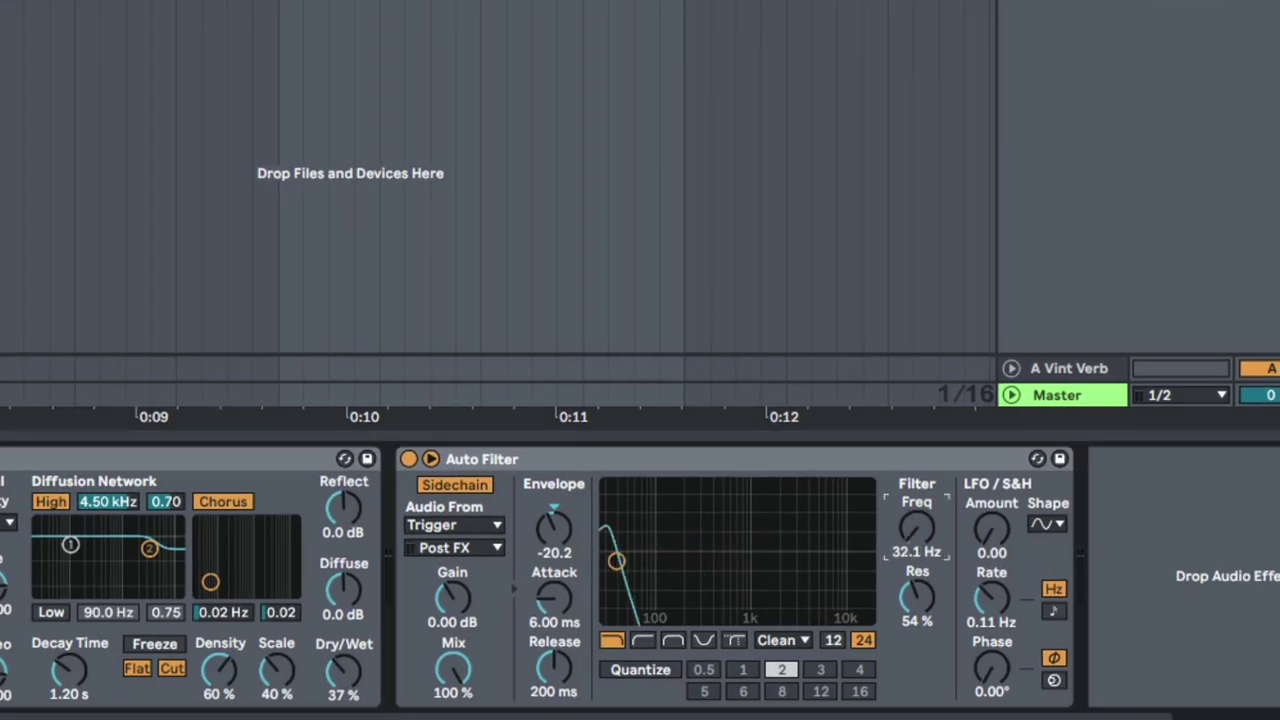
pyautogui.moveTo(916, 528); pyautogui.dragTo(916, 380)
pyautogui.moveTo(916, 528); pyautogui.dragTo(916, 668)
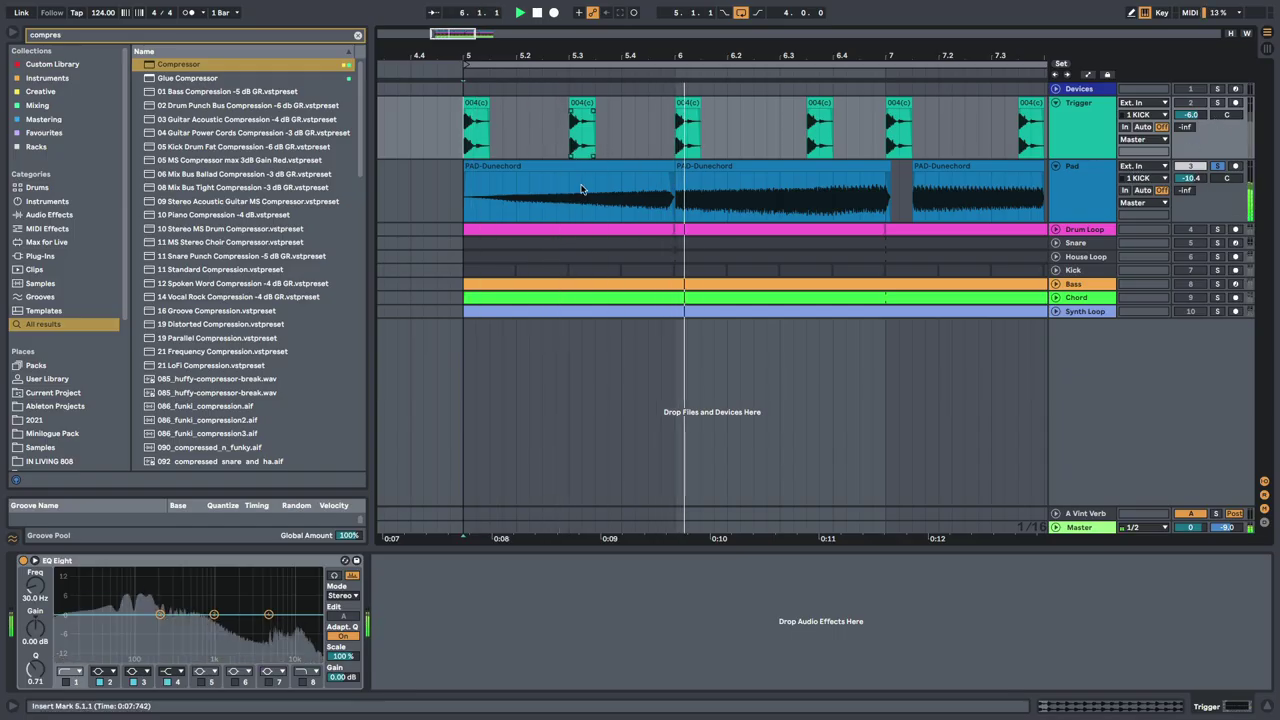
pyautogui.click(587, 190)
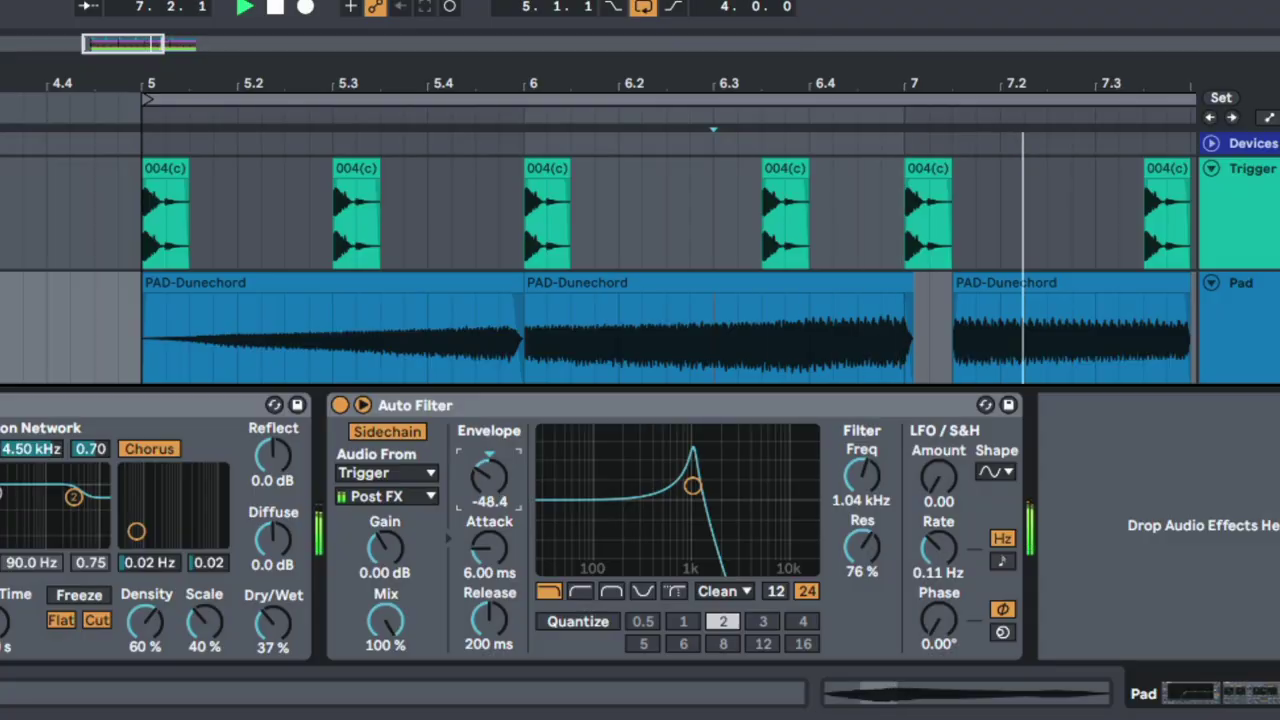
# Lower the Auto Filter's resonance to 62 % and reduce its envelope amount.
pyautogui.moveTo(971, 91); pyautogui.dragTo(538, 114)
pyautogui.moveTo(880, 552); pyautogui.dragTo(880, 575)
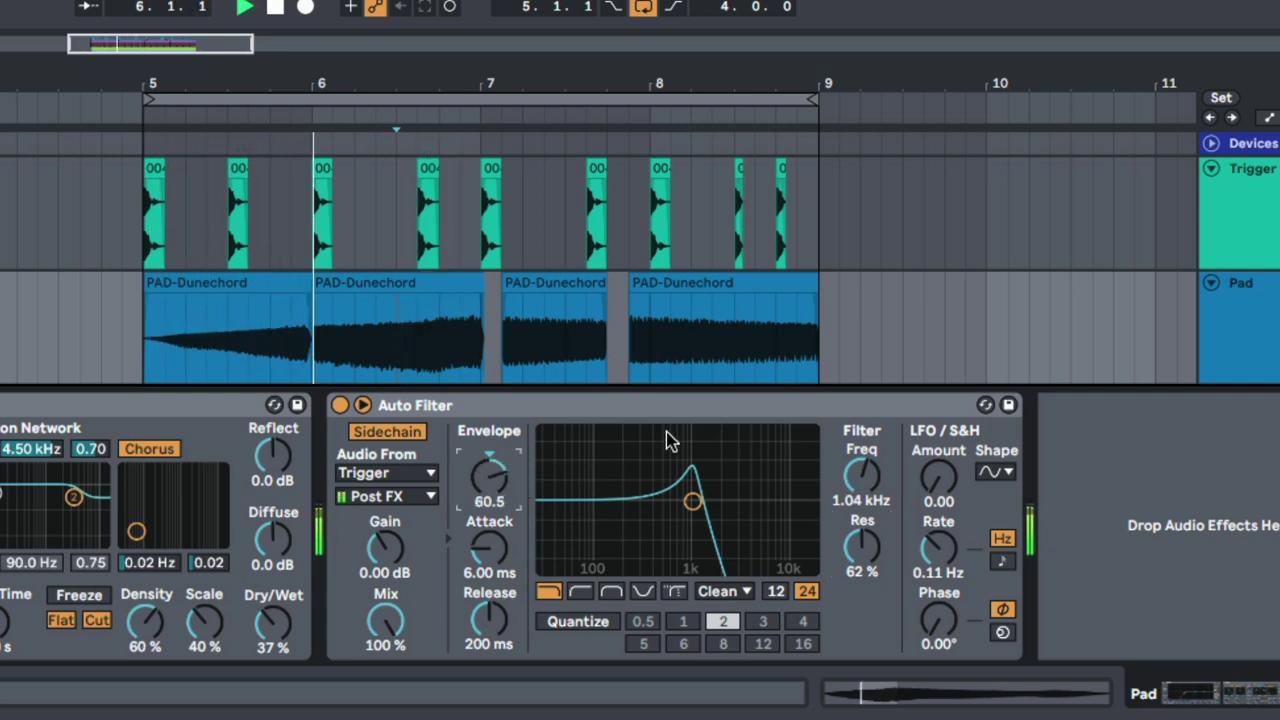
pyautogui.press('space')
pyautogui.moveTo(489, 477); pyautogui.dragTo(489, 560)
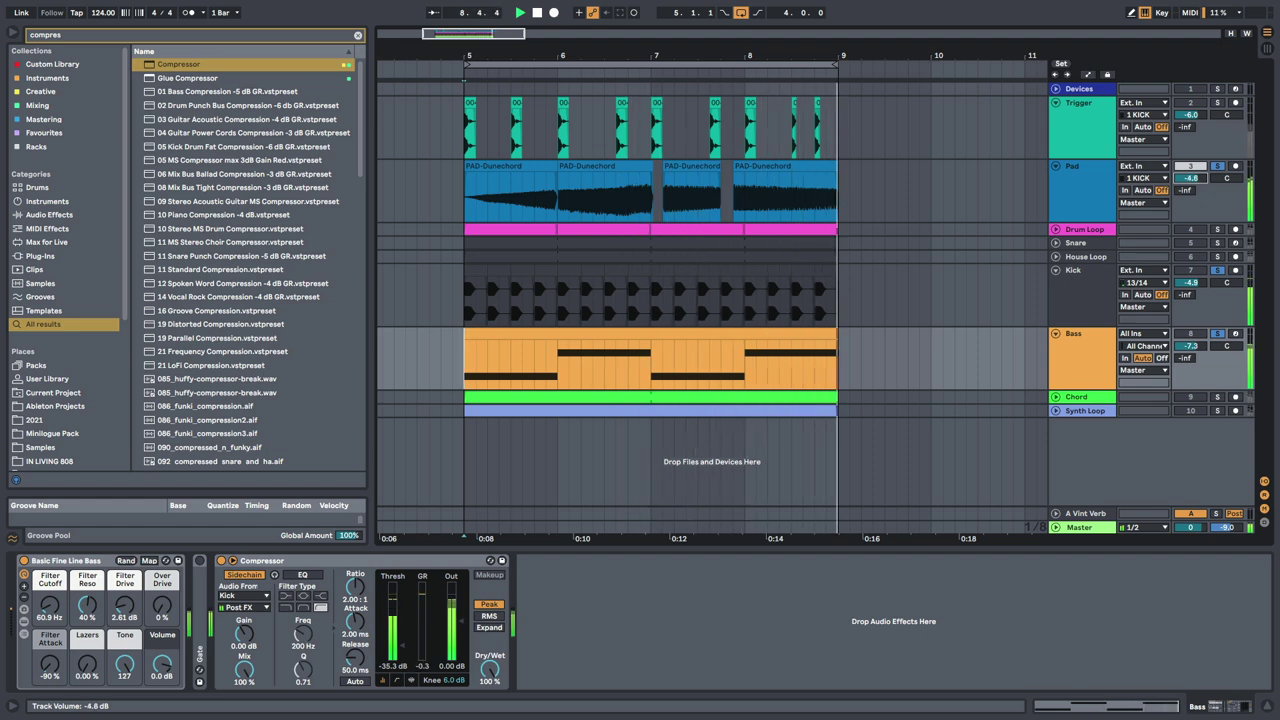
# Raise the Trigger track's volume to -2.7 dB and select its clips across the loop for review.
pyautogui.moveTo(1189, 114); pyautogui.dragTo(1189, 81)
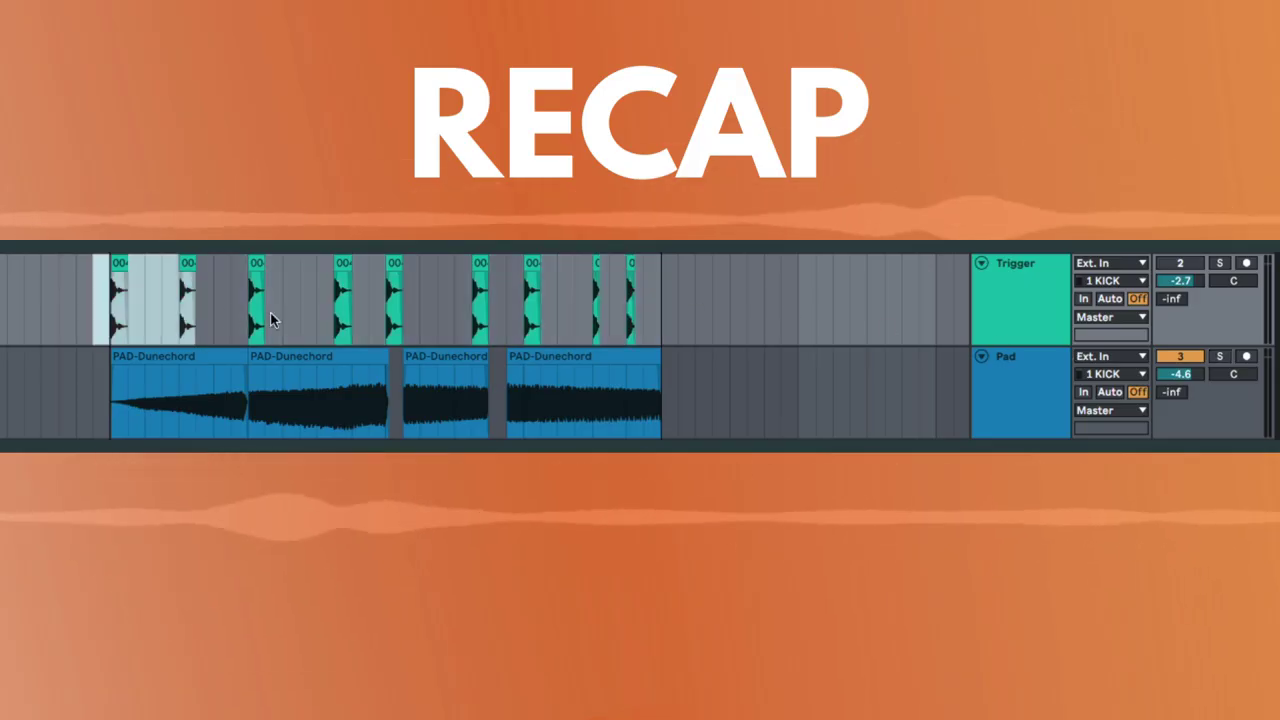
pyautogui.moveTo(270, 312); pyautogui.dragTo(664, 318)
pyautogui.scroll(3, 167, 300)
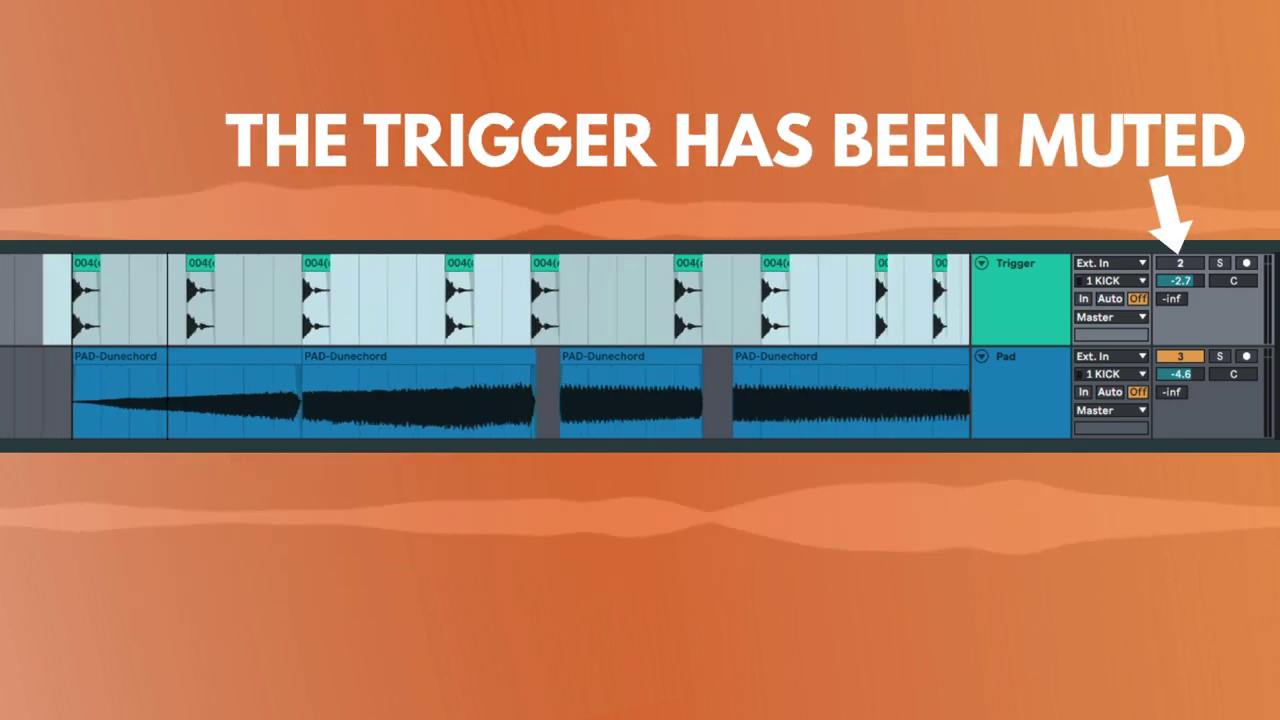
pyautogui.click(66, 316)
pyautogui.moveTo(186, 330); pyautogui.dragTo(282, 334)
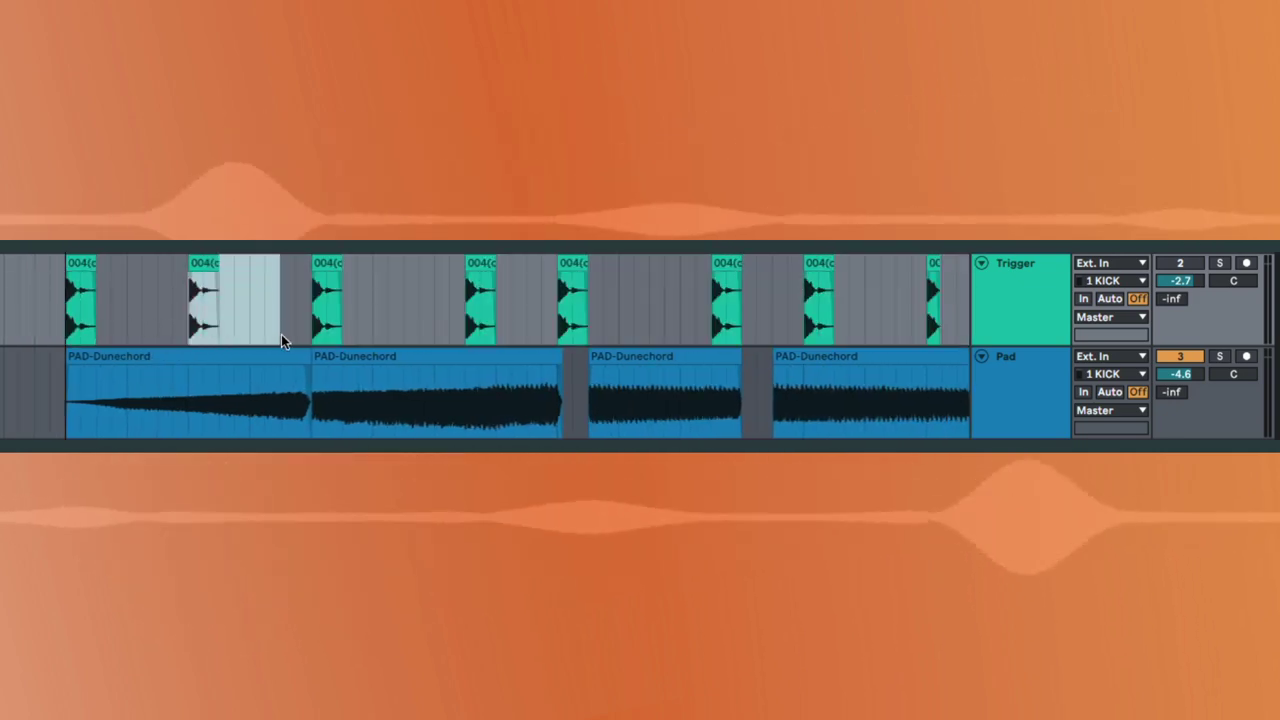
# Select the Pad track and raise the cutoff frequency of its Auto Filter slightly.
pyautogui.click(449, 400)
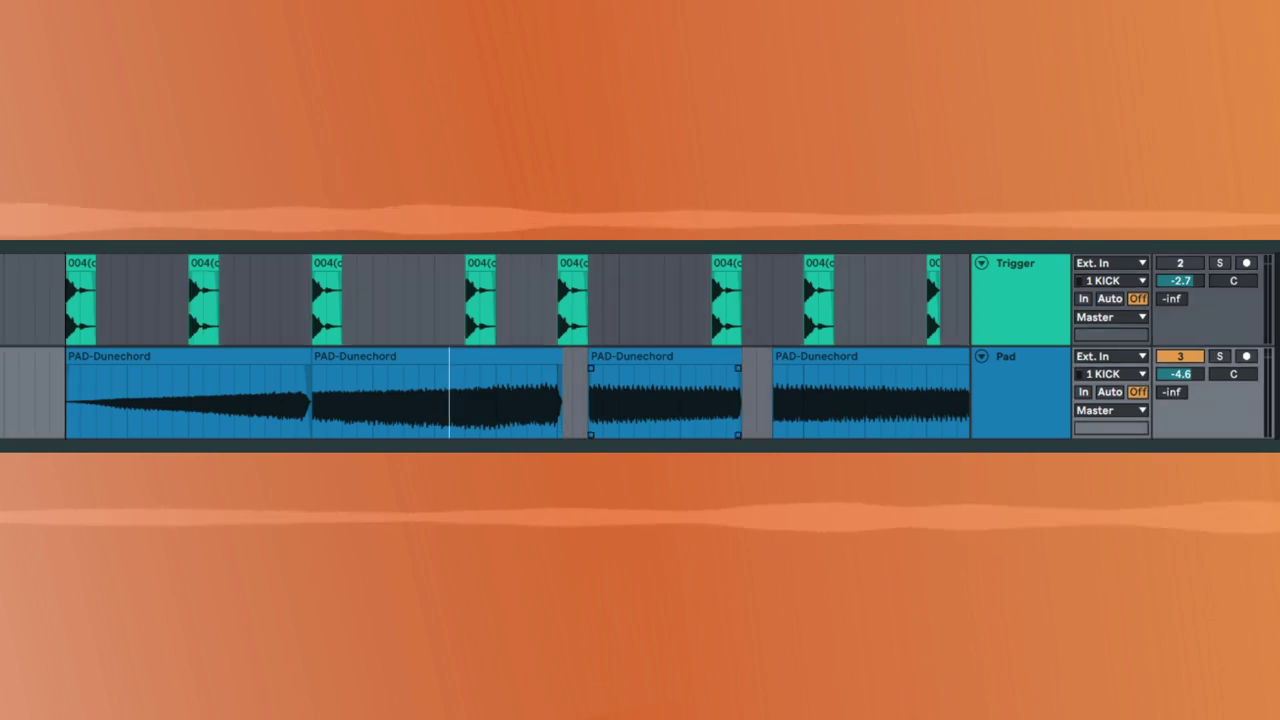
pyautogui.click(1046, 419)
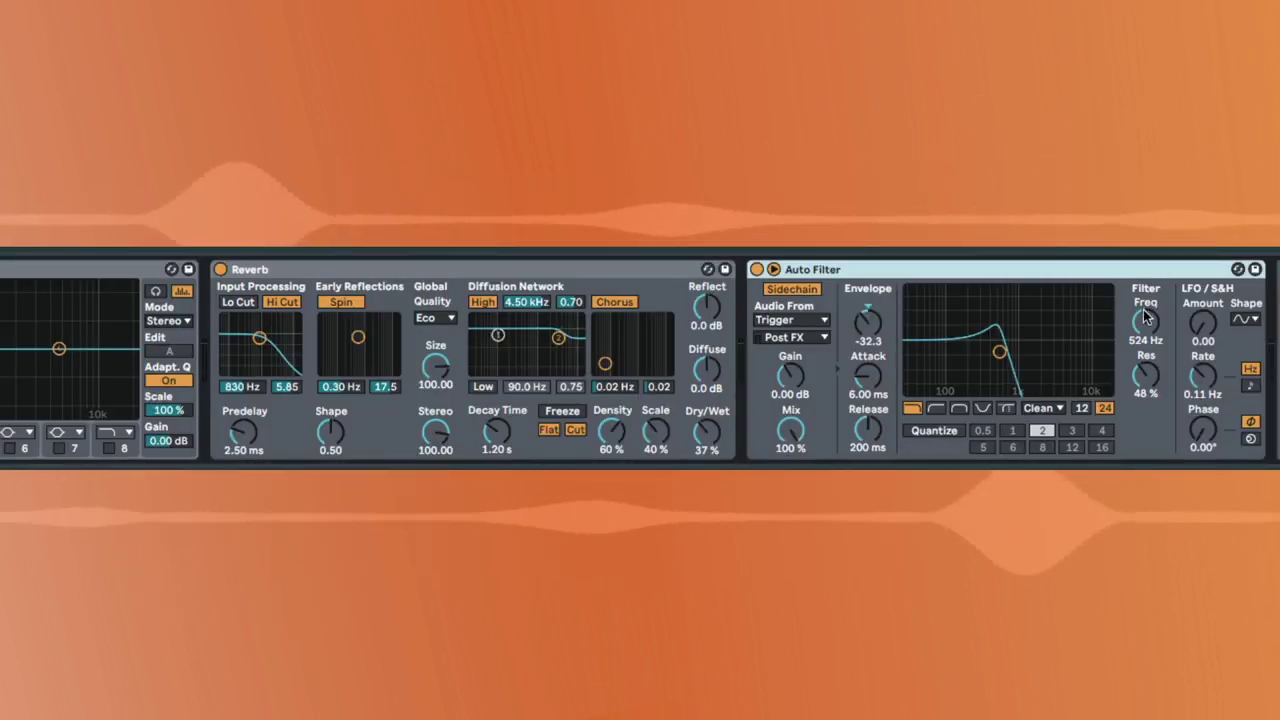
pyautogui.moveTo(1145, 321); pyautogui.dragTo(1145, 312)
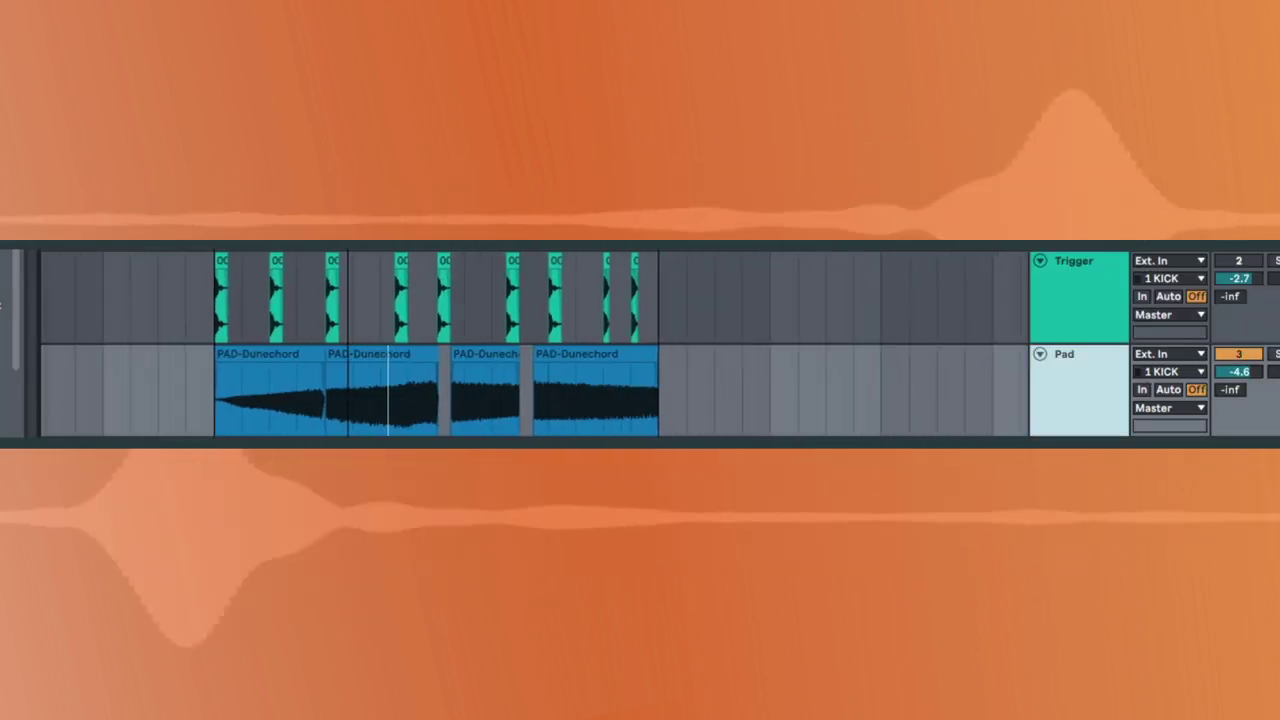
# Select all the Pad clips across the loop and play them.
pyautogui.press('+')
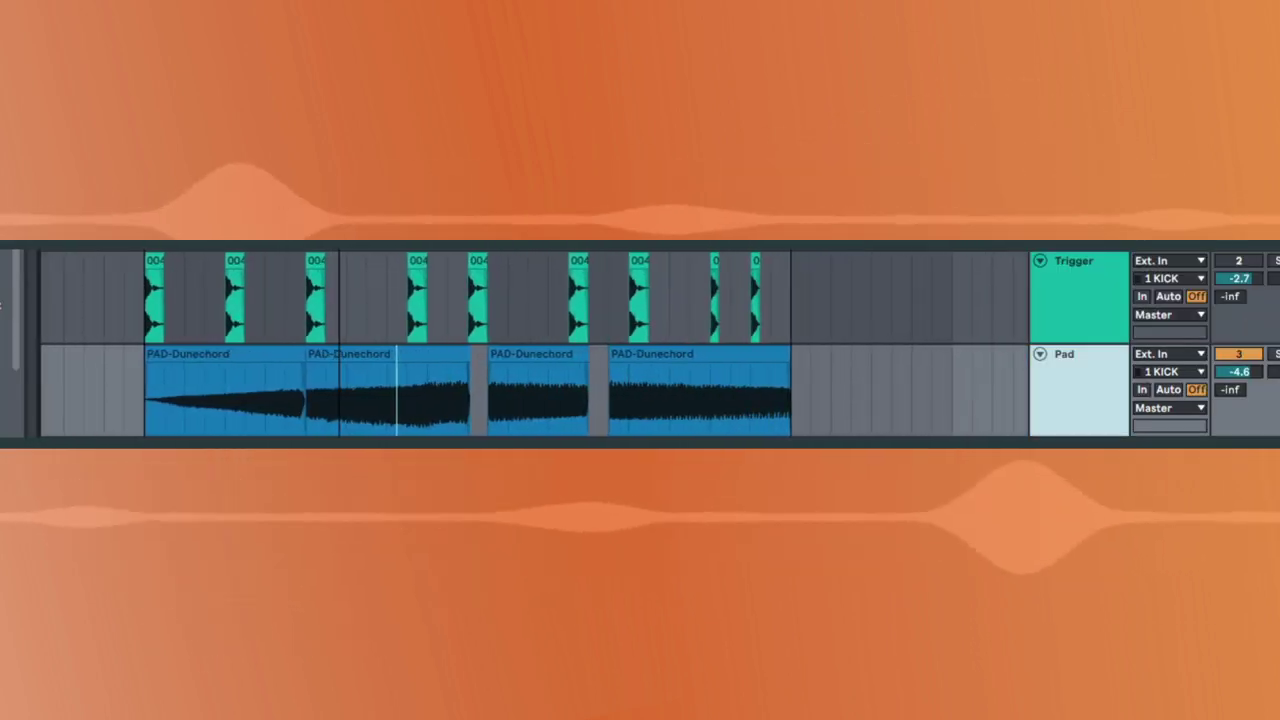
pyautogui.moveTo(141, 404); pyautogui.dragTo(743, 407)
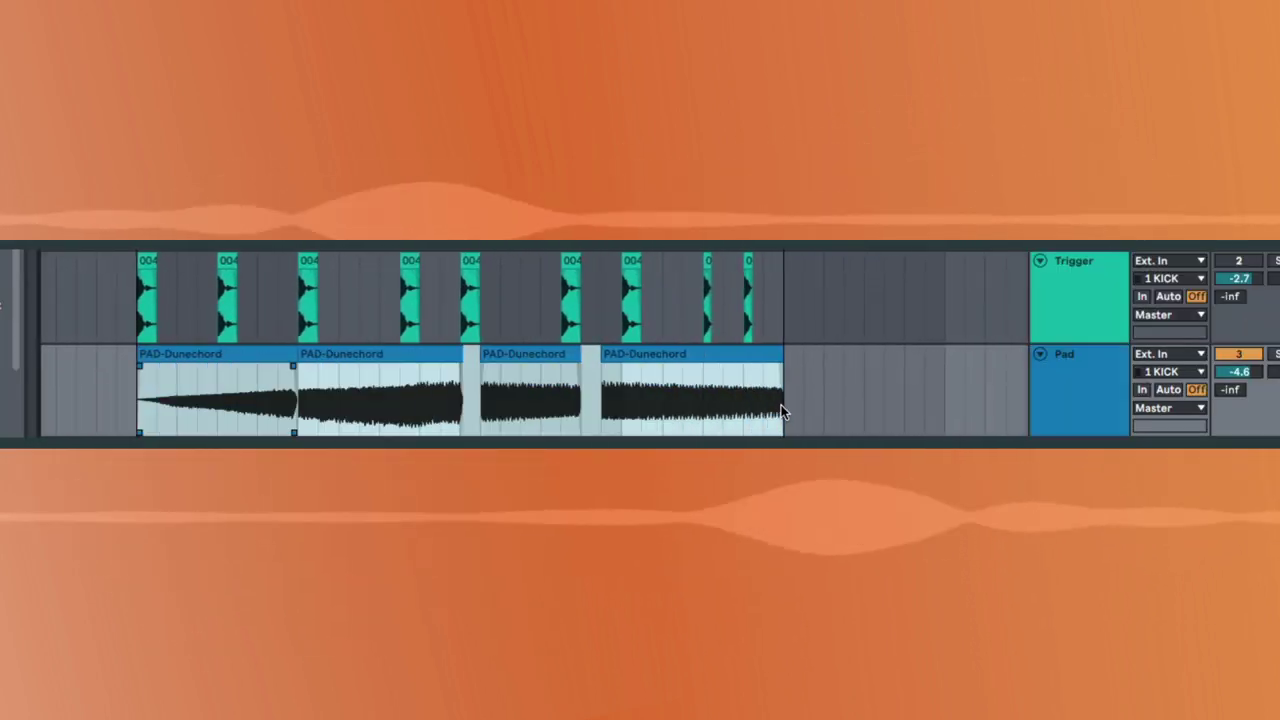
pyautogui.press('space')
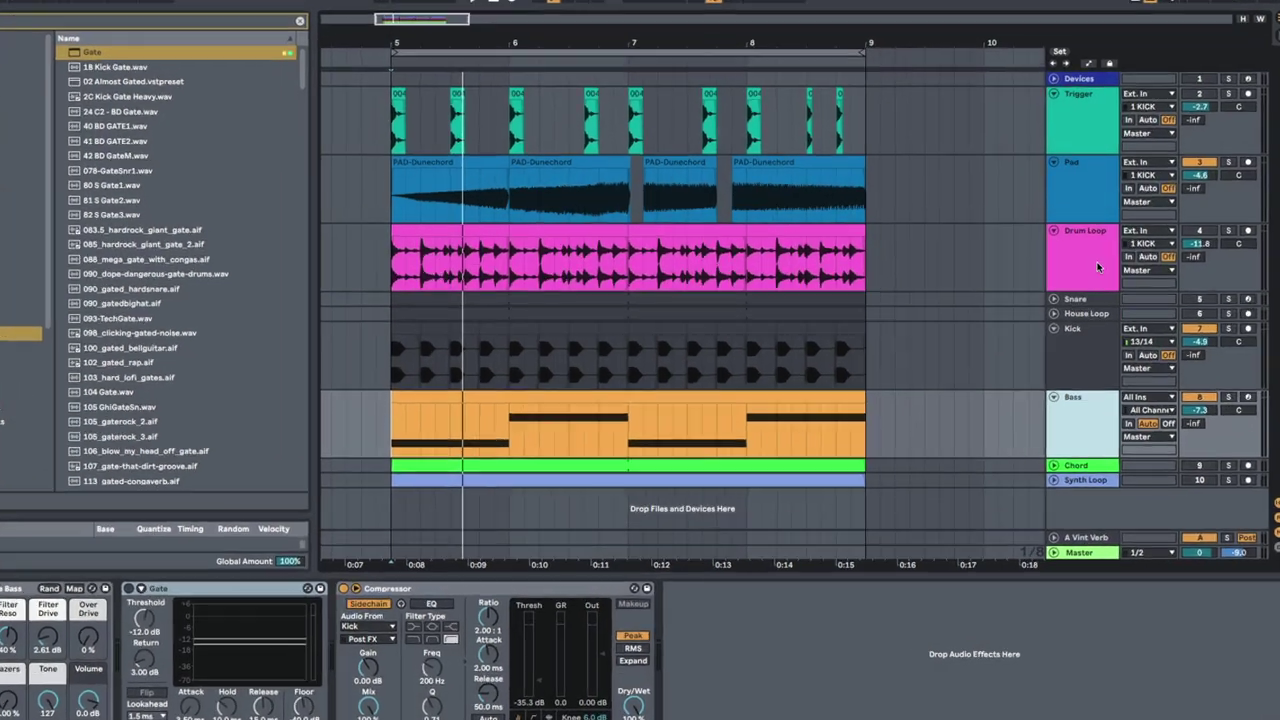
# Activate the Drum Loop track so it plays with the Pad, Kick and Bass, and keep it selected.
pyautogui.click(1101, 260)
pyautogui.click(1193, 229)
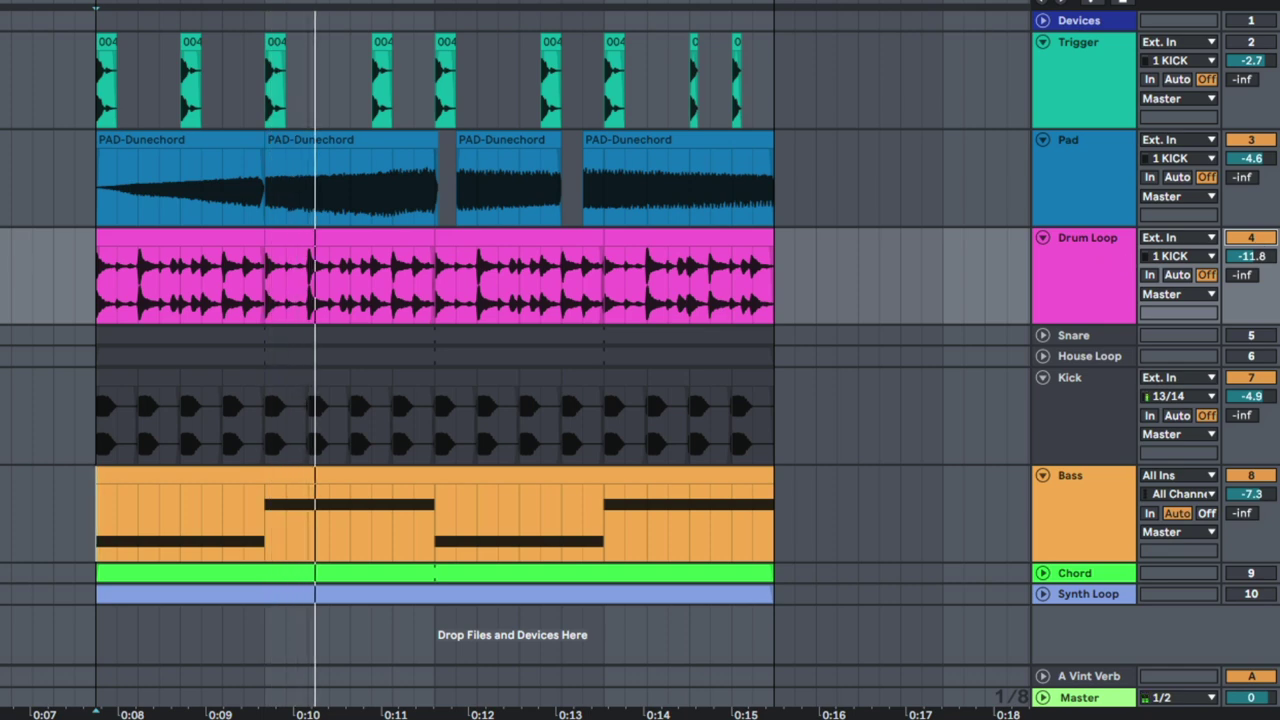
pyautogui.click(1084, 288)
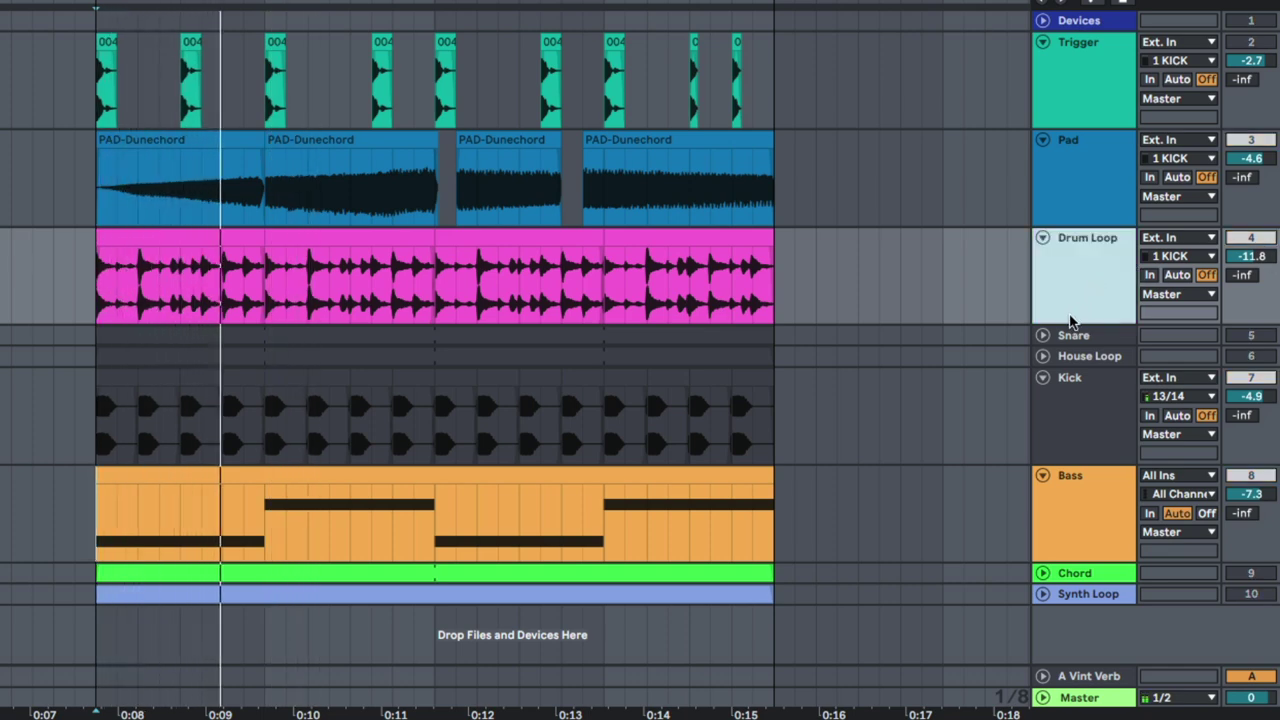
# On the Bass track, enable the Gate with its sidechain on, set Audio From to Drum Loop, and start playback.
pyautogui.click(1062, 536)
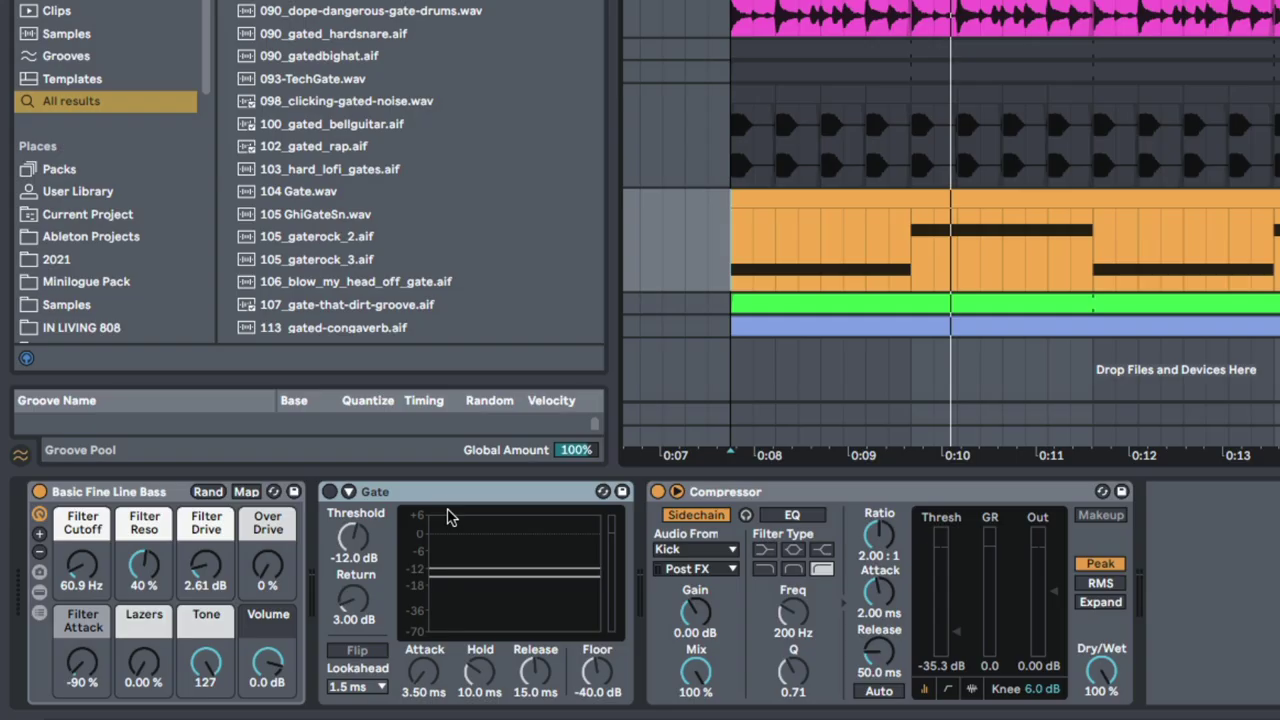
pyautogui.click(446, 497)
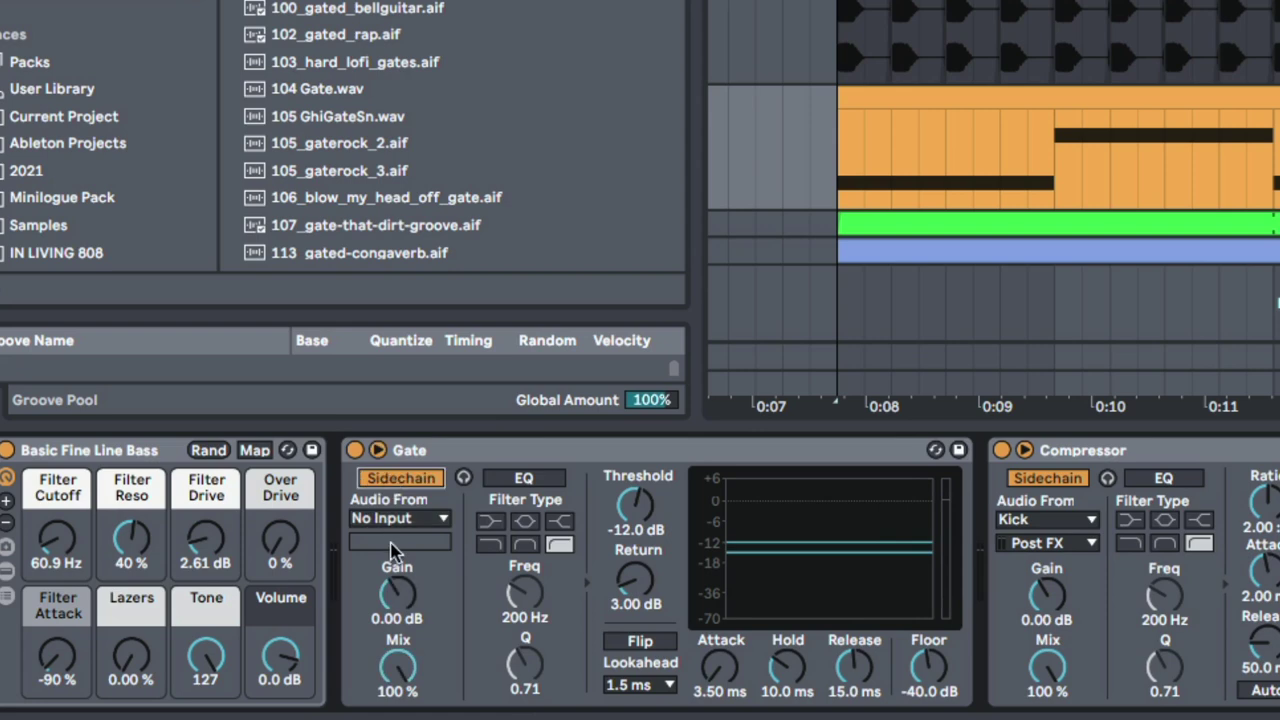
pyautogui.click(399, 519)
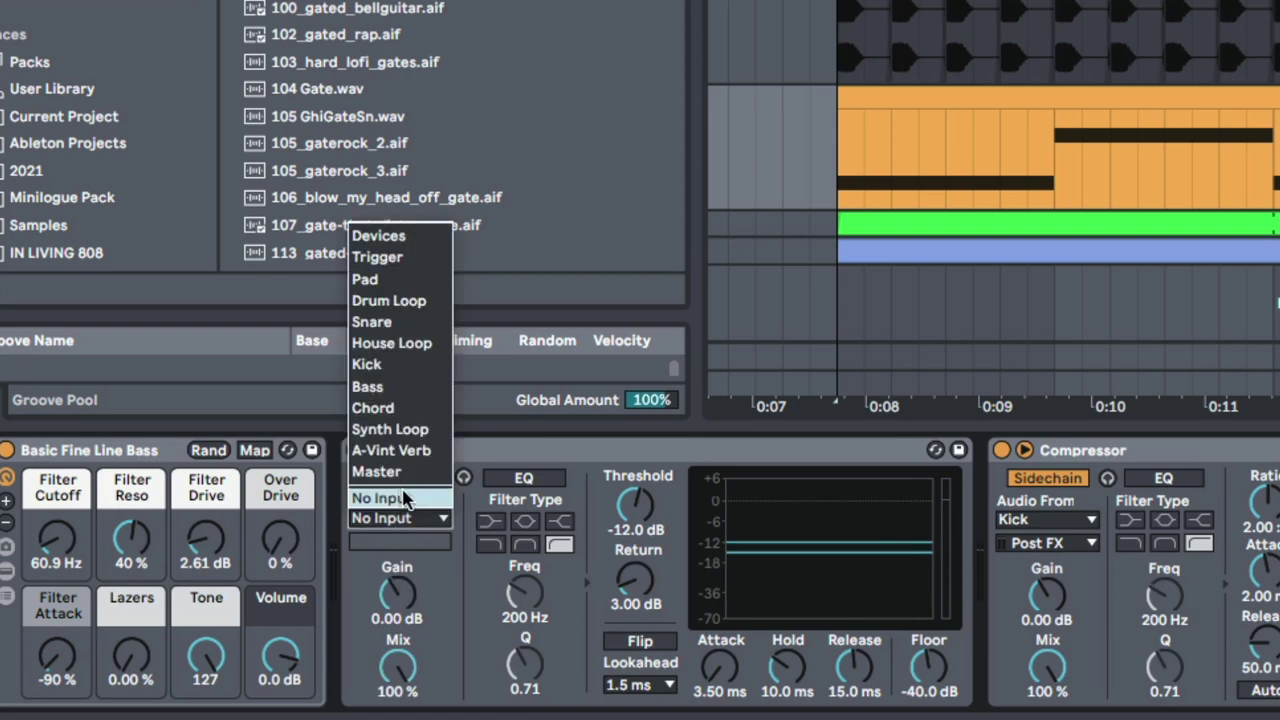
pyautogui.click(405, 302)
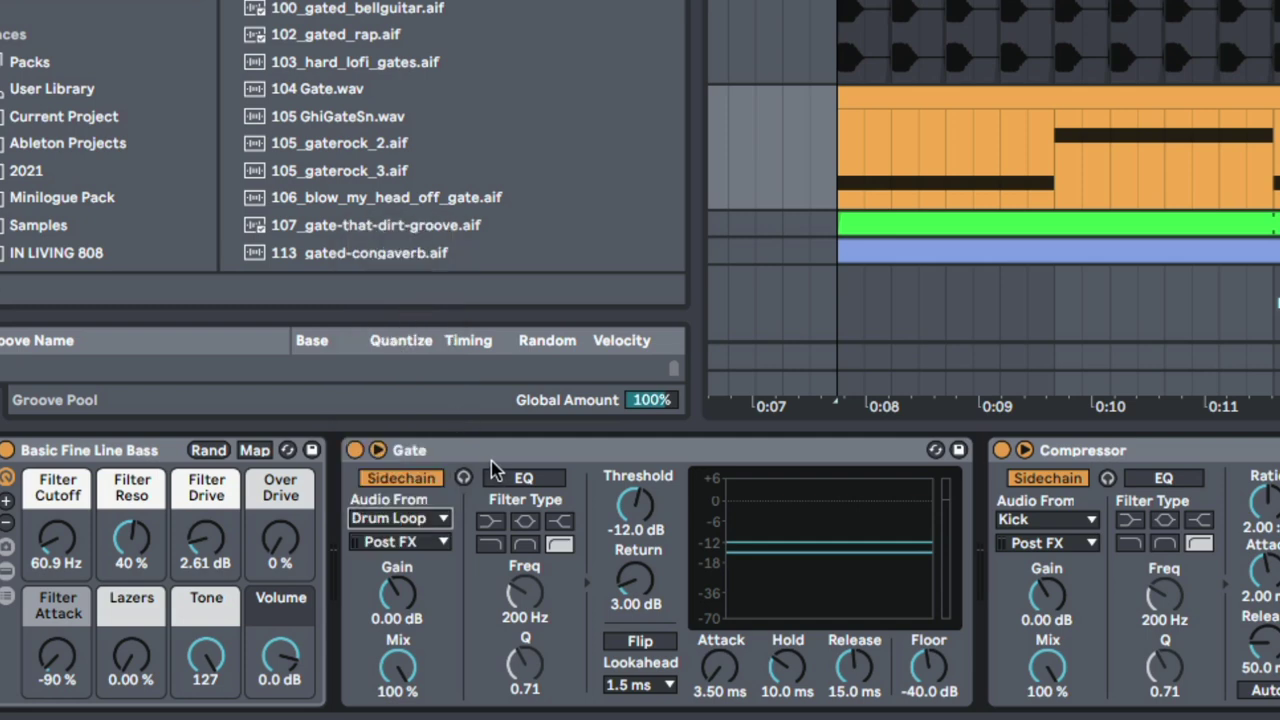
pyautogui.press('space')
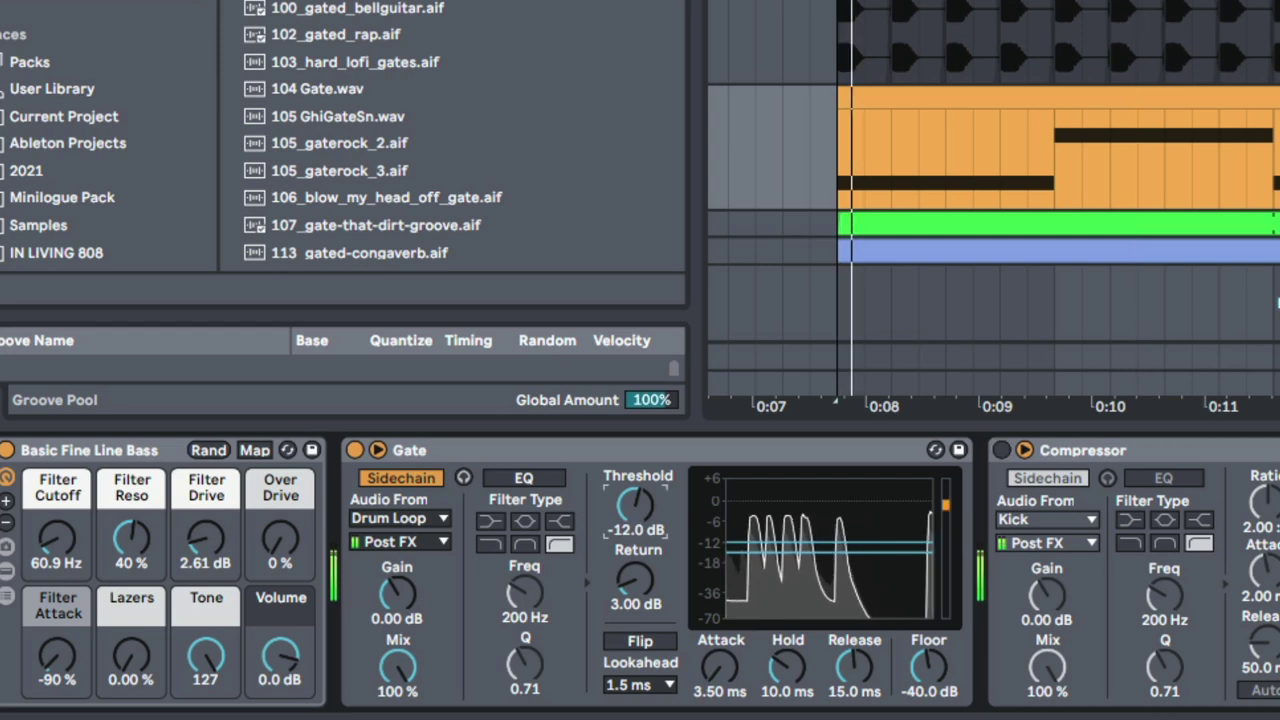
# Audition the soloed Bass while adjusting the Gate's threshold, bringing it down to -14.6 dB.
pyautogui.moveTo(635, 506); pyautogui.dragTo(635, 500)
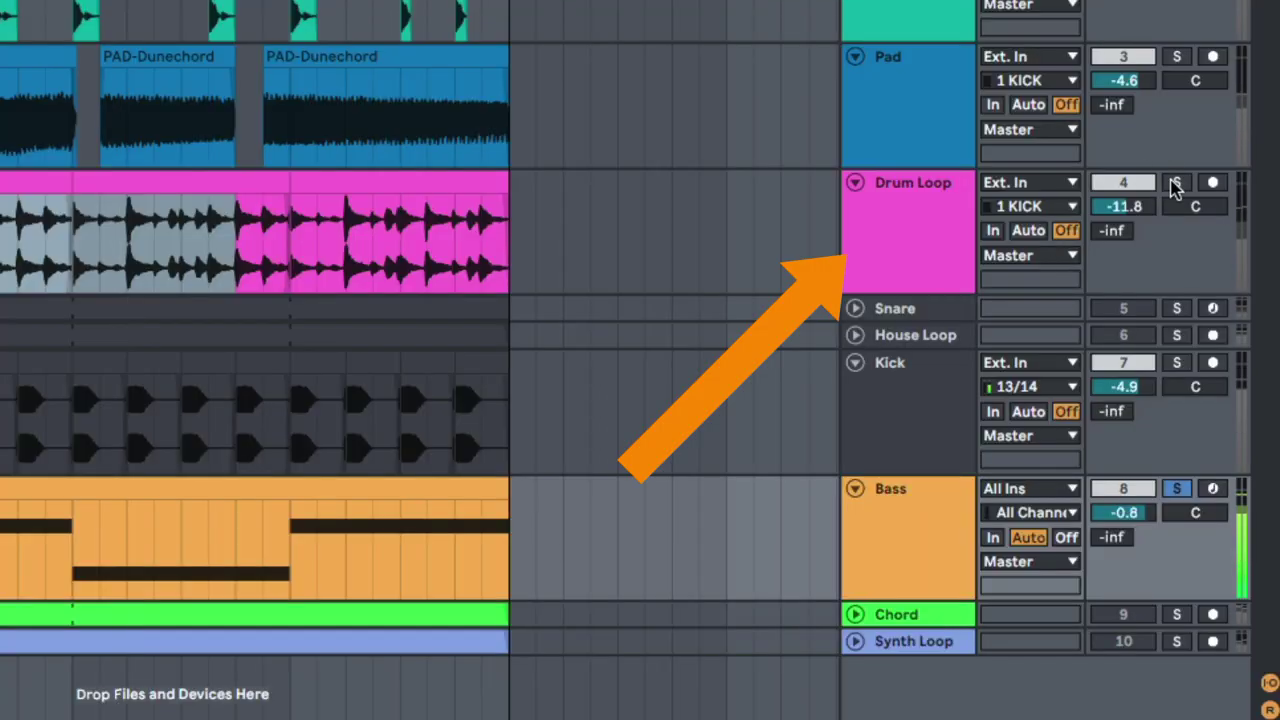
pyautogui.click(1176, 182)
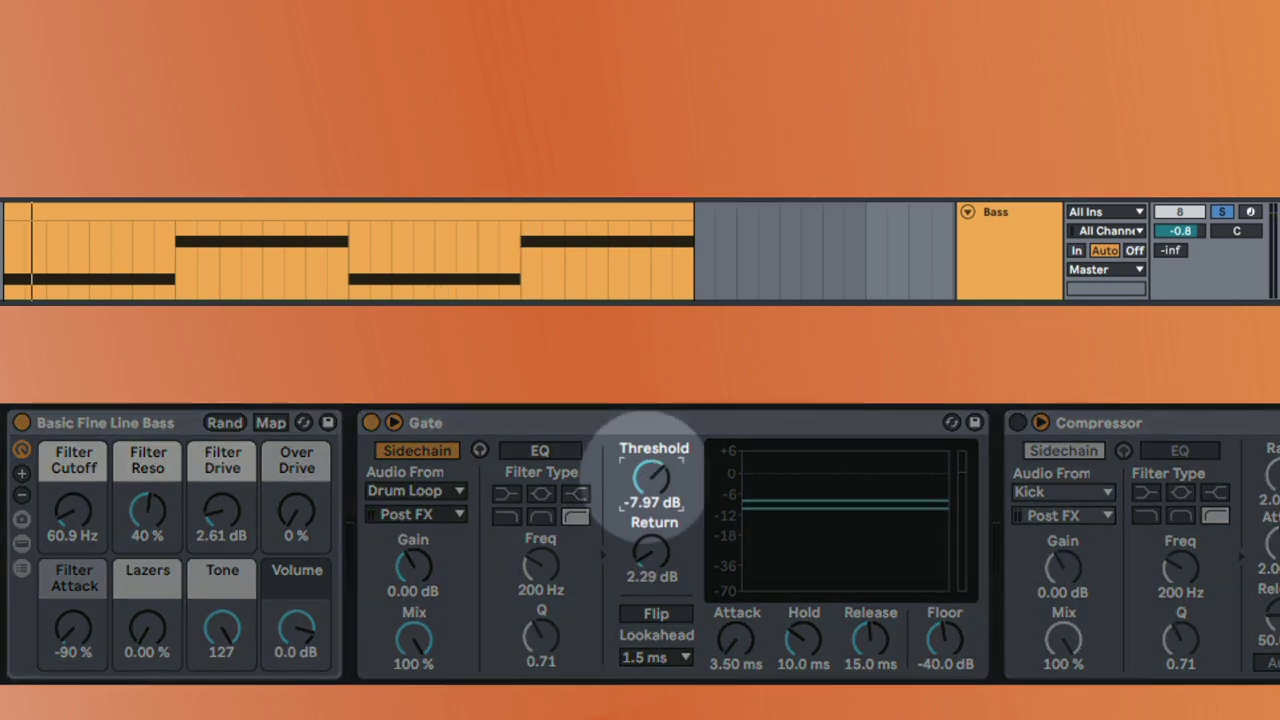
pyautogui.moveTo(650, 478); pyautogui.dragTo(650, 492)
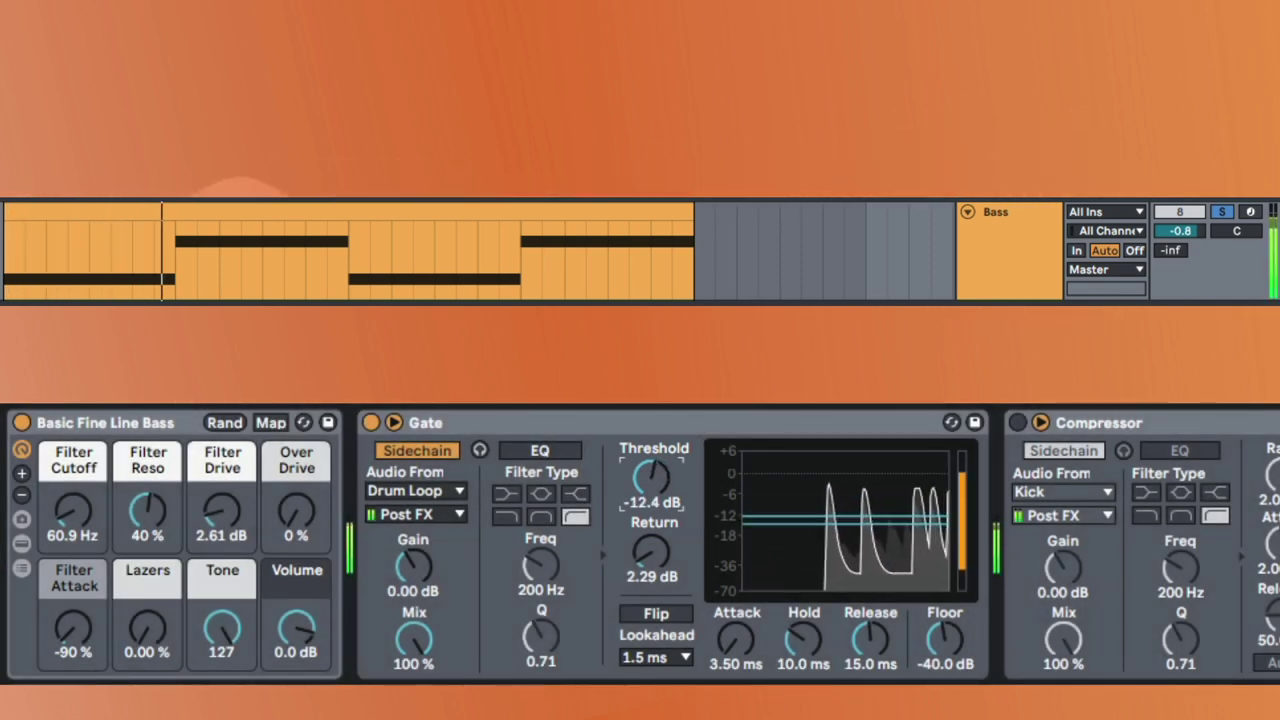
pyautogui.moveTo(645, 479); pyautogui.dragTo(645, 482)
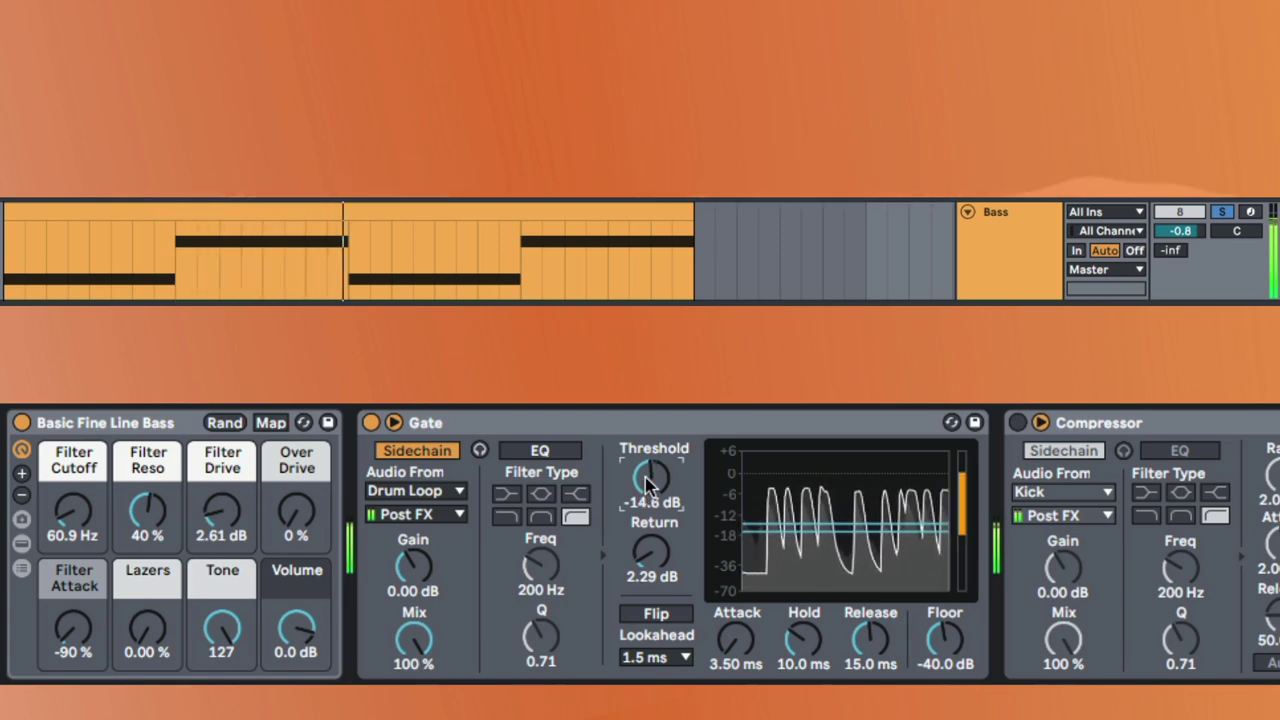
# Lower the Gate's floor to -inf dB and play the Bass to hear the gating.
pyautogui.click(951, 635)
pyautogui.moveTo(950, 640); pyautogui.dragTo(950, 700)
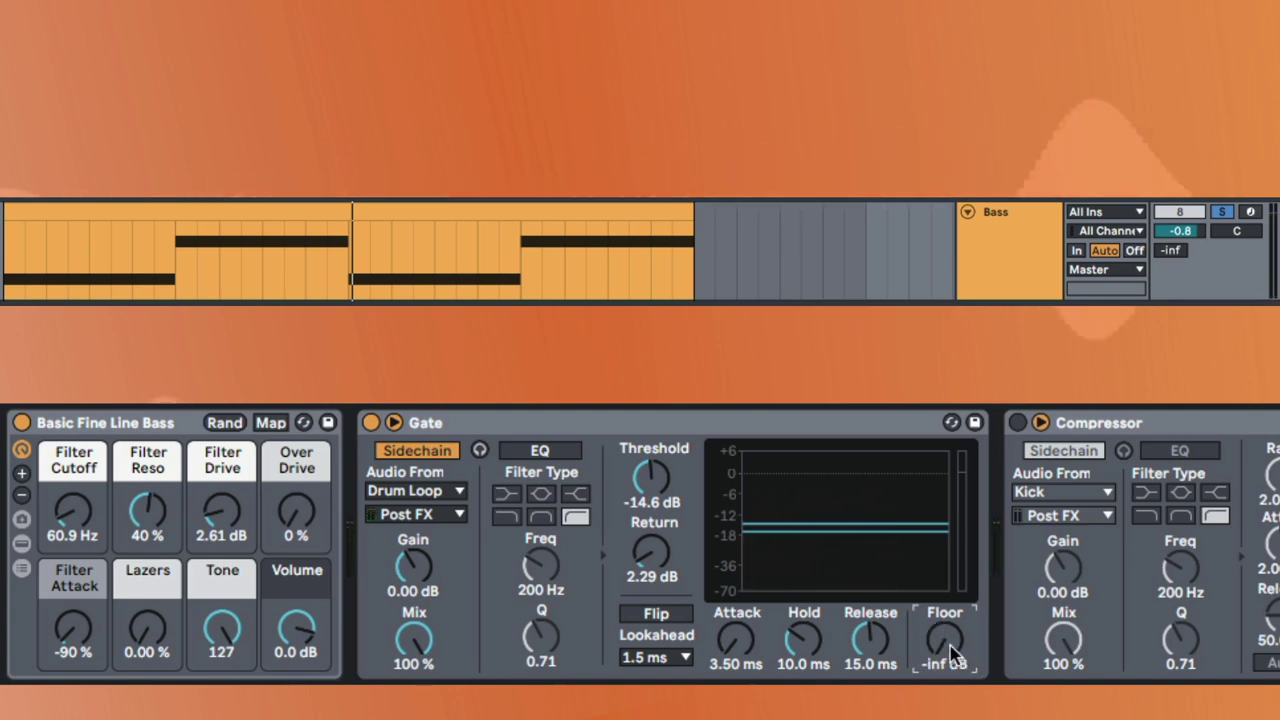
pyautogui.press('space')
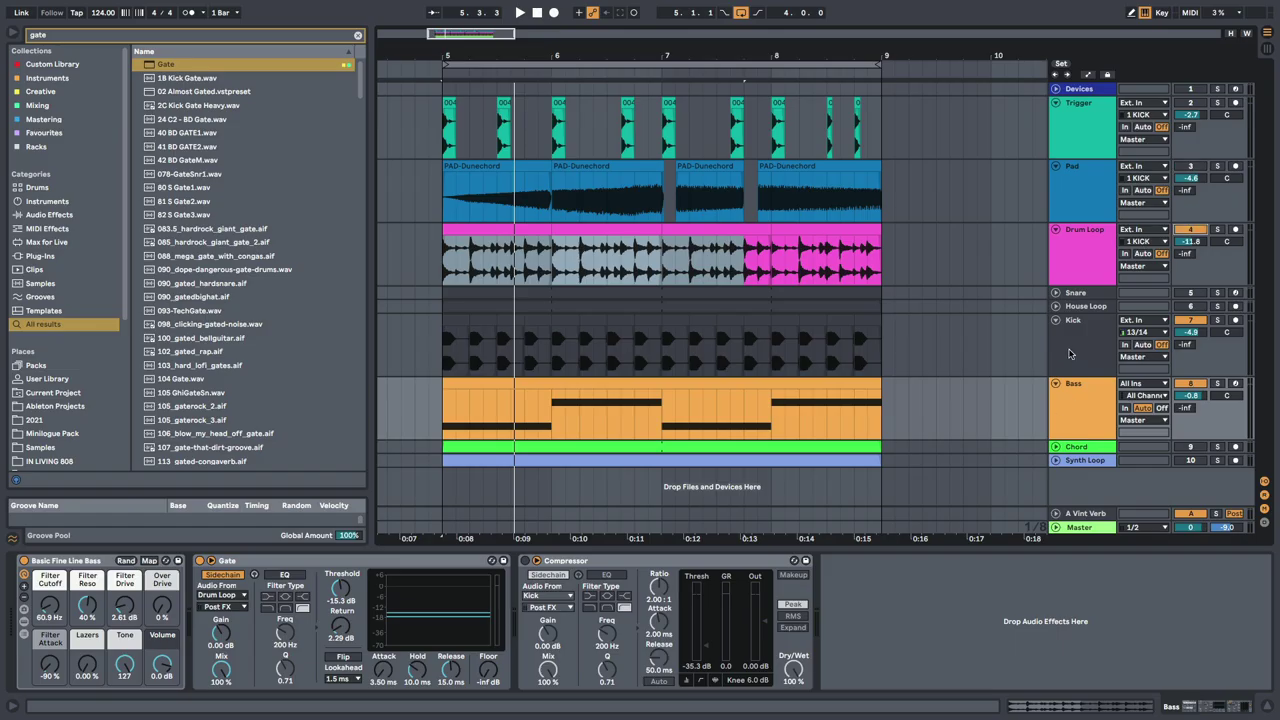
# Play the gated Bass with the Drum Loop and Kick, and turn on the Bass track's Kick-sidechained Compressor.
pyautogui.click(1069, 349)
pyautogui.click(1062, 385)
pyautogui.press('space')
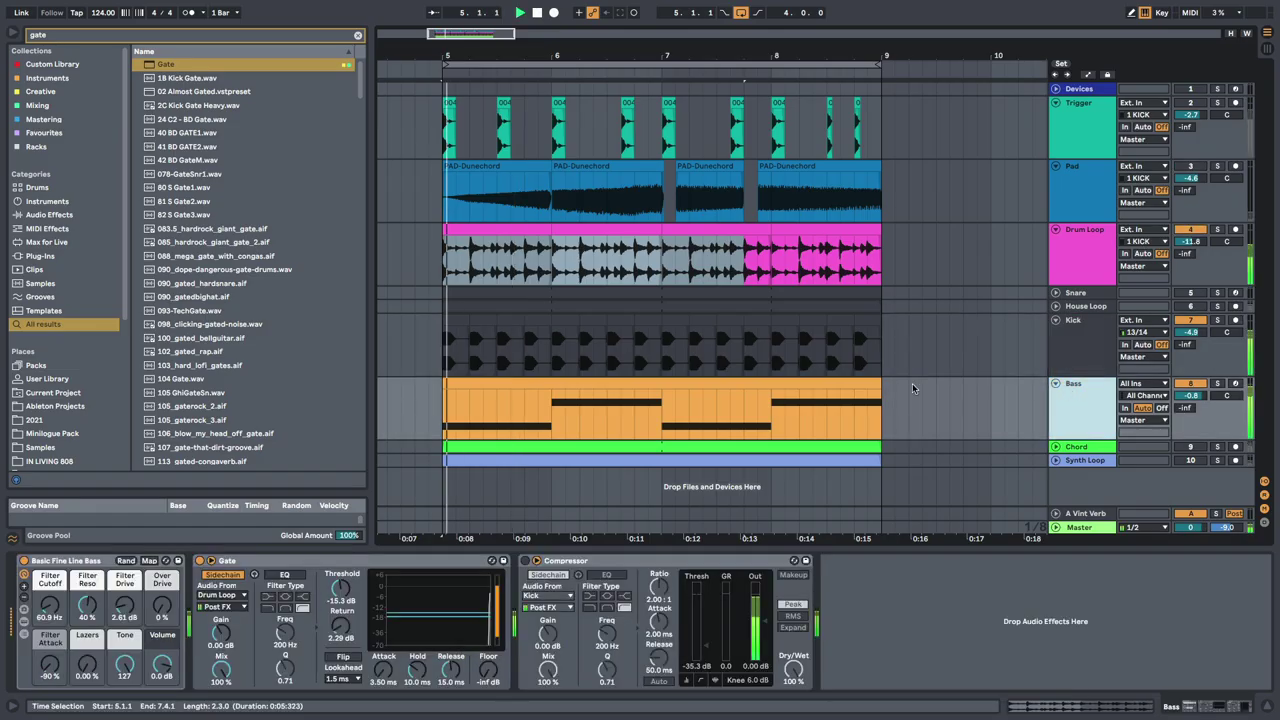
pyautogui.click(526, 561)
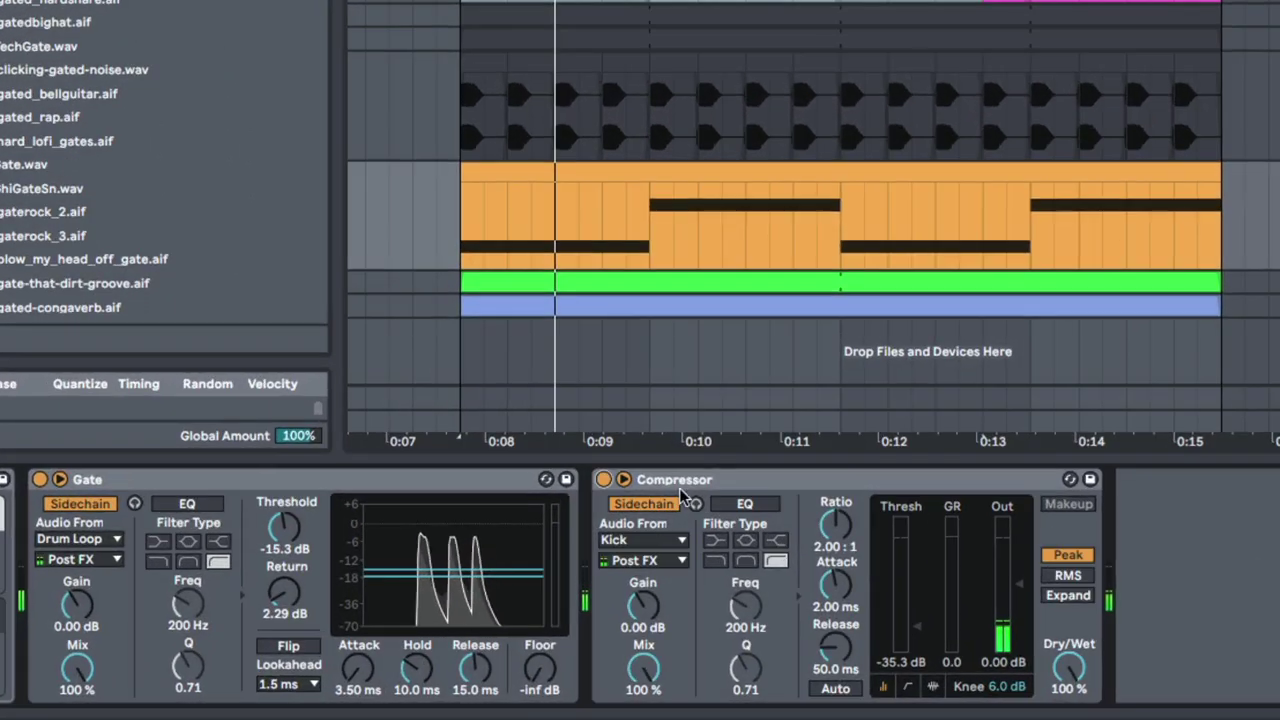
pyautogui.click(571, 562)
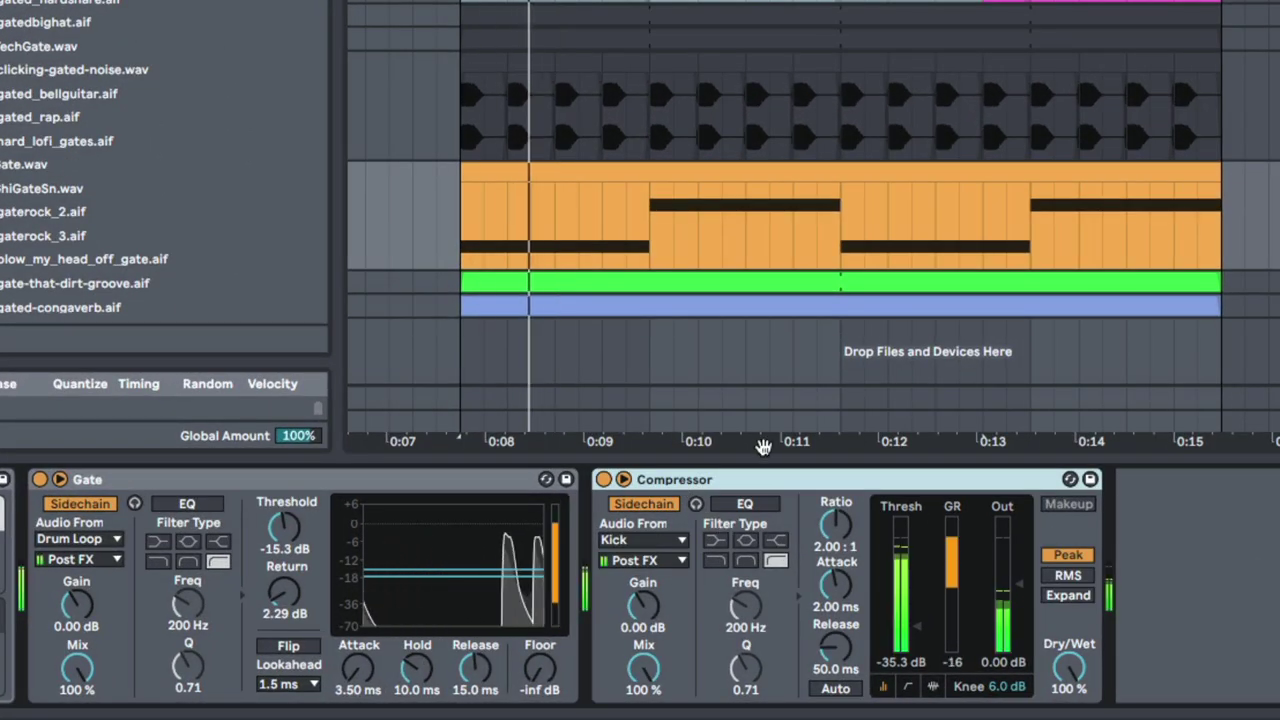
pyautogui.moveTo(921, 623); pyautogui.dragTo(922, 627)
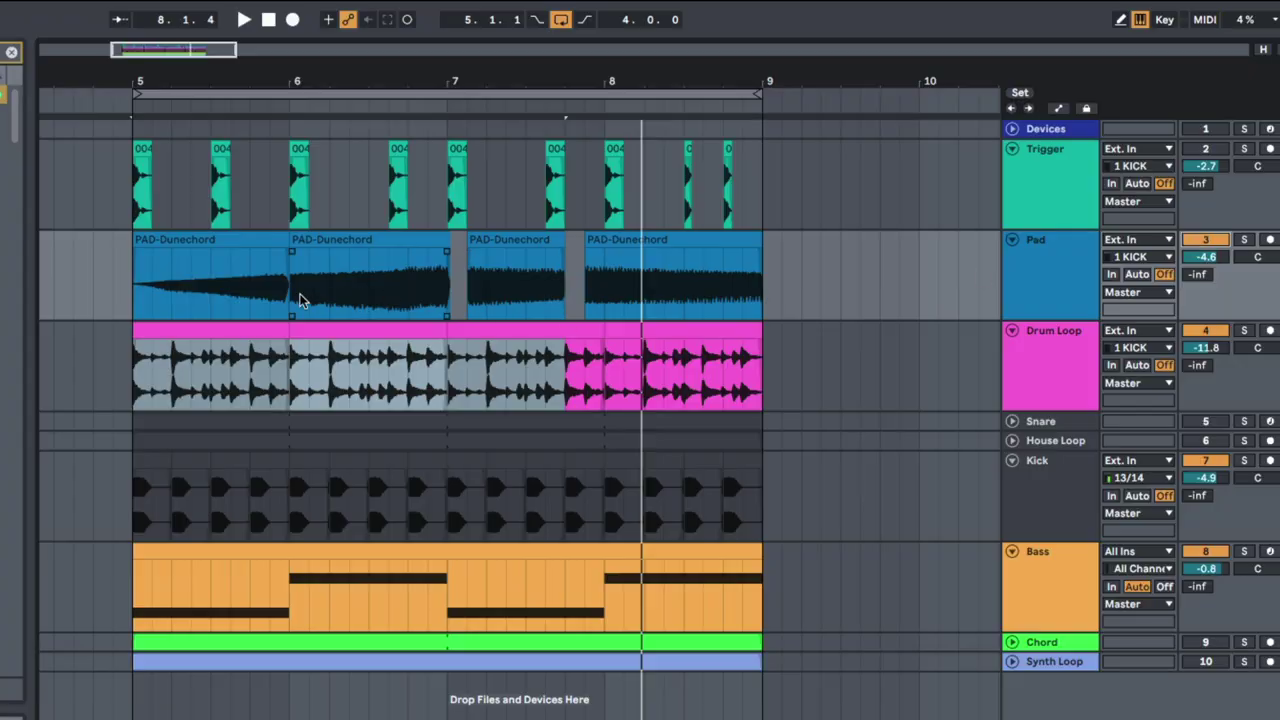
# Play the loop with the Pad included, and activate the Snare and House Loop tracks for the full mix.
pyautogui.click(120, 292)
pyautogui.press('space')
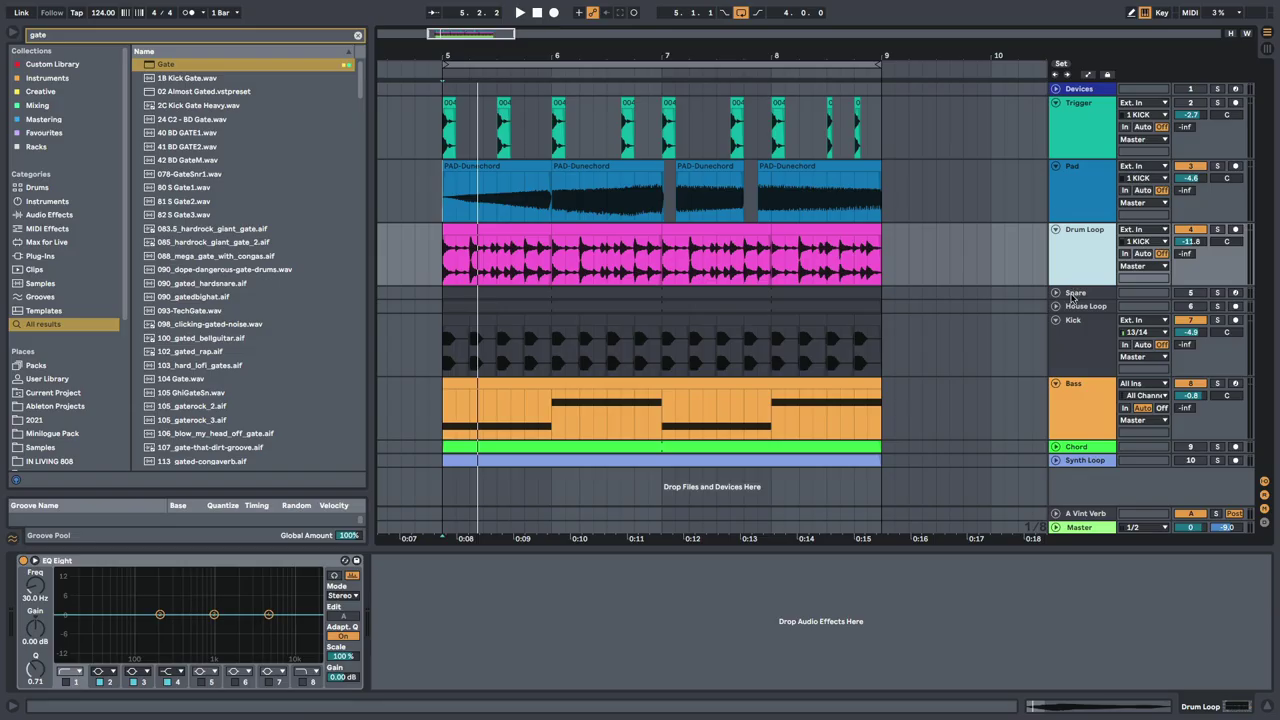
pyautogui.click(1076, 306)
pyautogui.click(1056, 293)
pyautogui.click(1056, 293)
pyautogui.press('space')
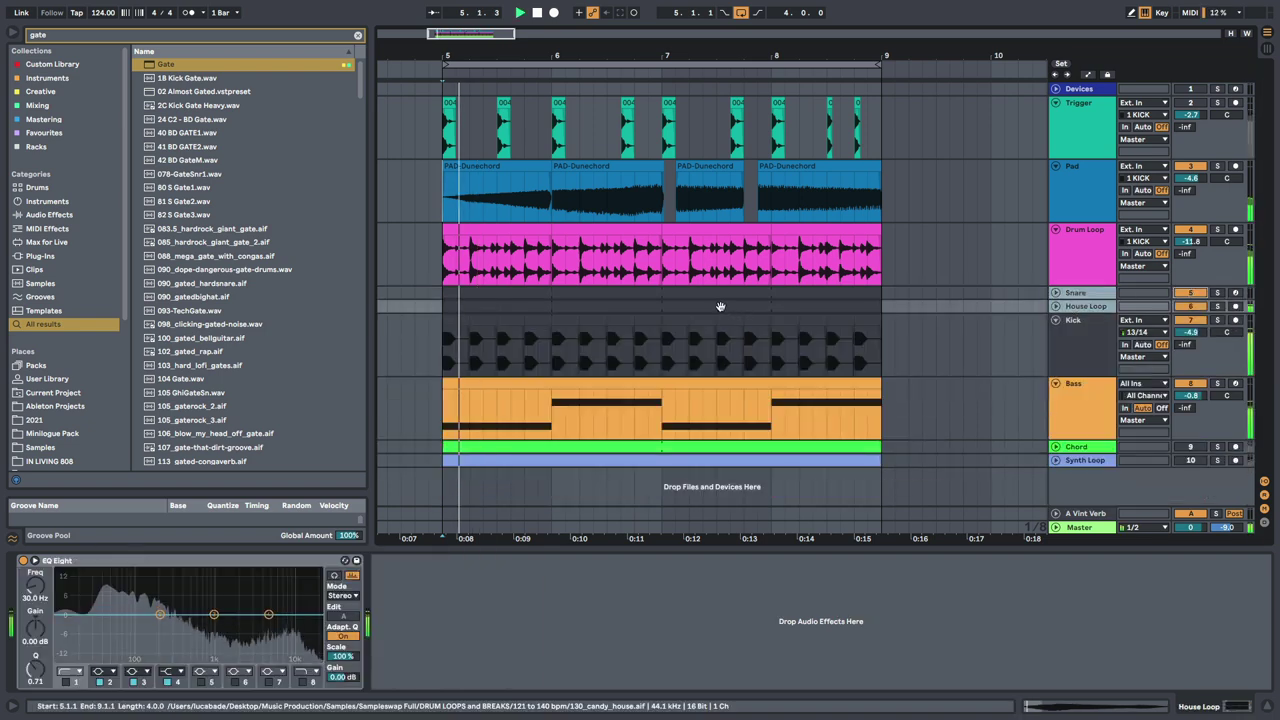
# Highlight the clips on the Trigger track to examine the ghost triggers, and clear the selection.
pyautogui.click(1086, 380)
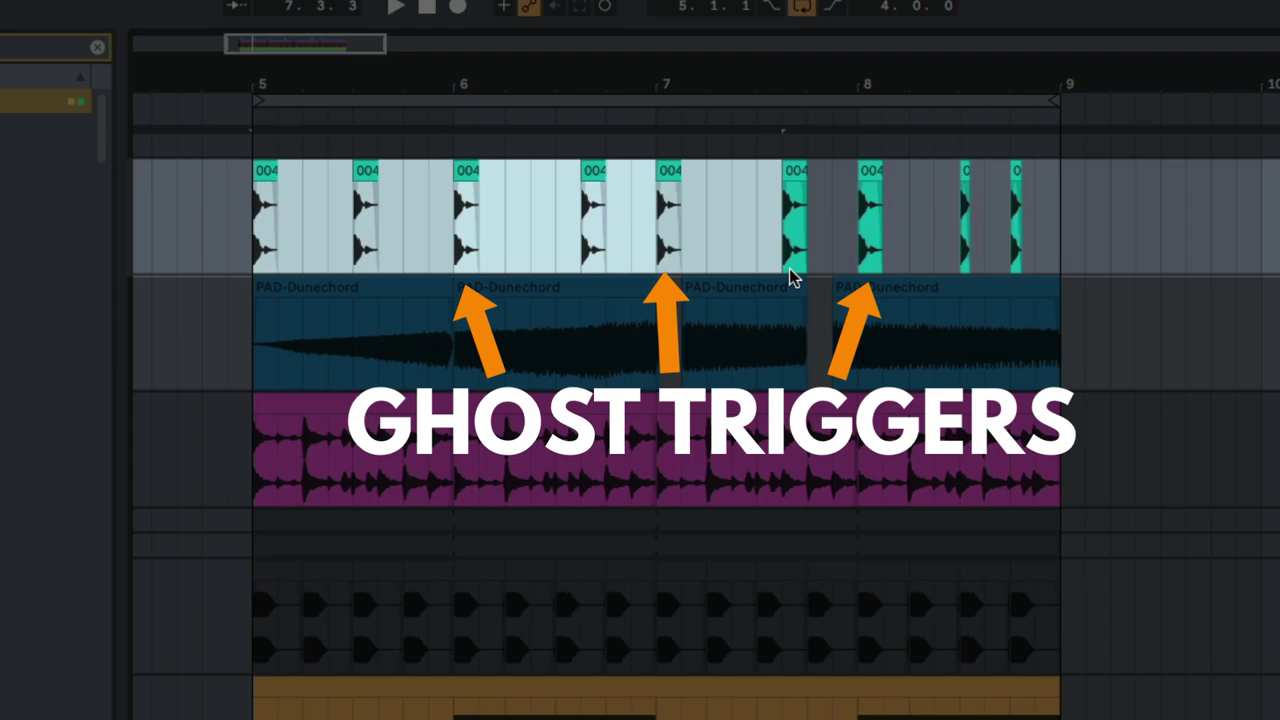
pyautogui.click(581, 350)
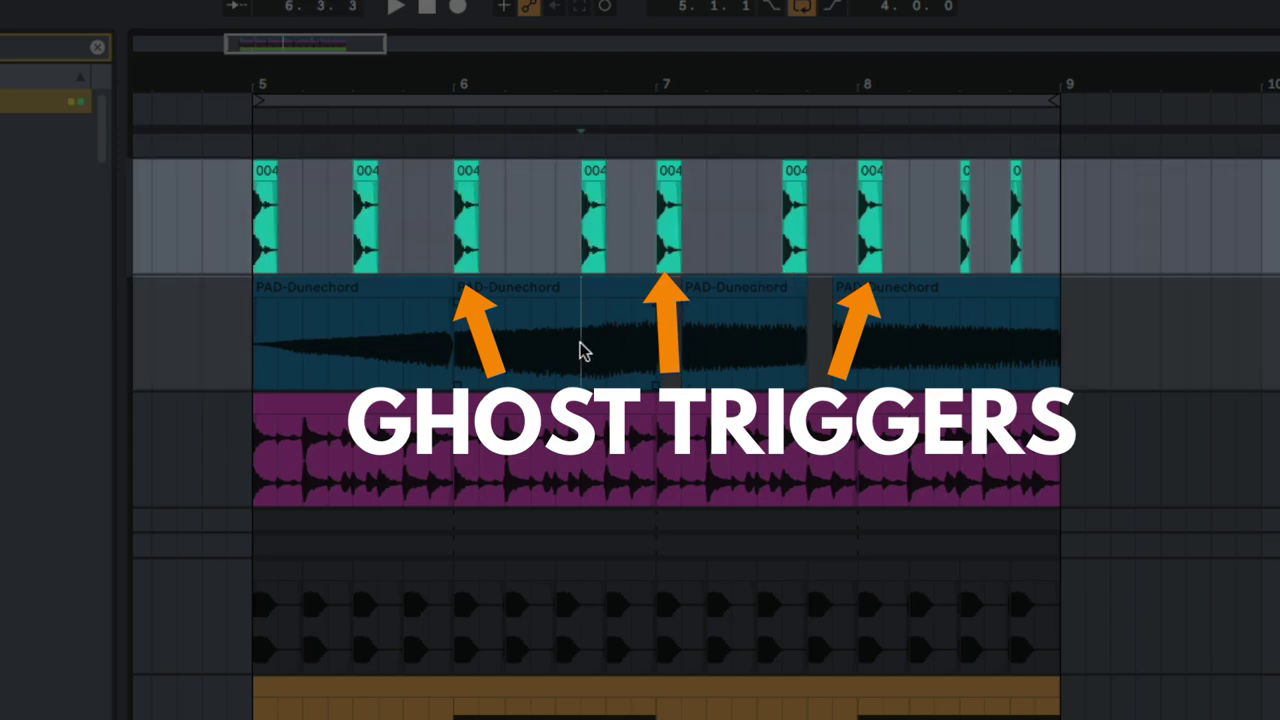